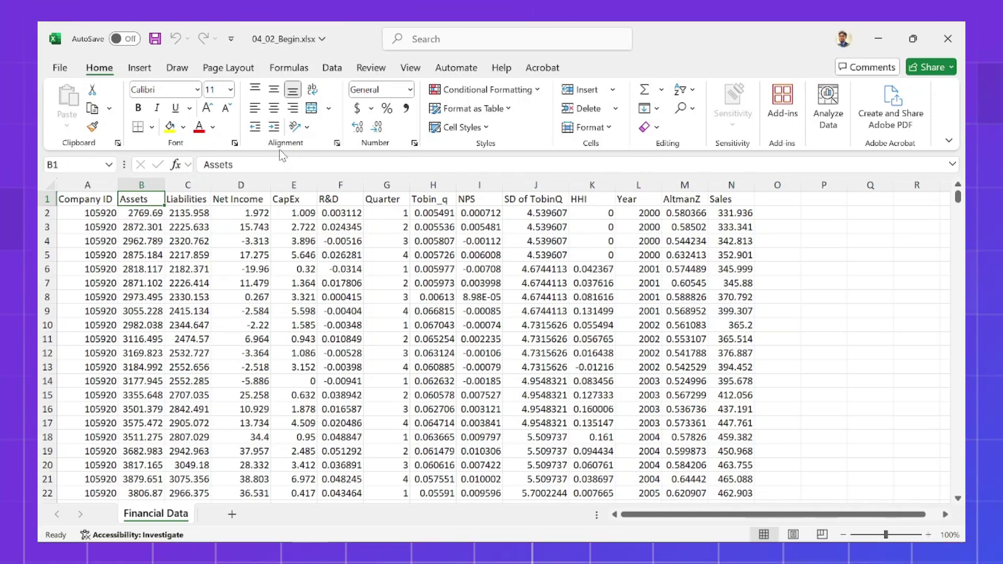
- Check how far the data extends by jumping to the last Company ID row and back to the header in A1
{"action": "left_click", "coordinate": [332, 68]}
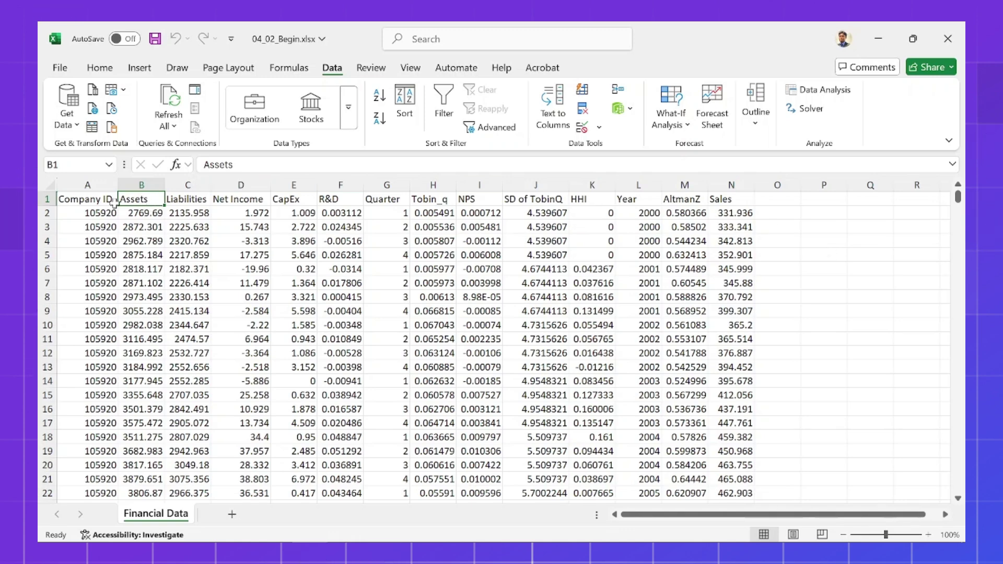
{"action": "key", "text": "ctrl+shift+Down"}
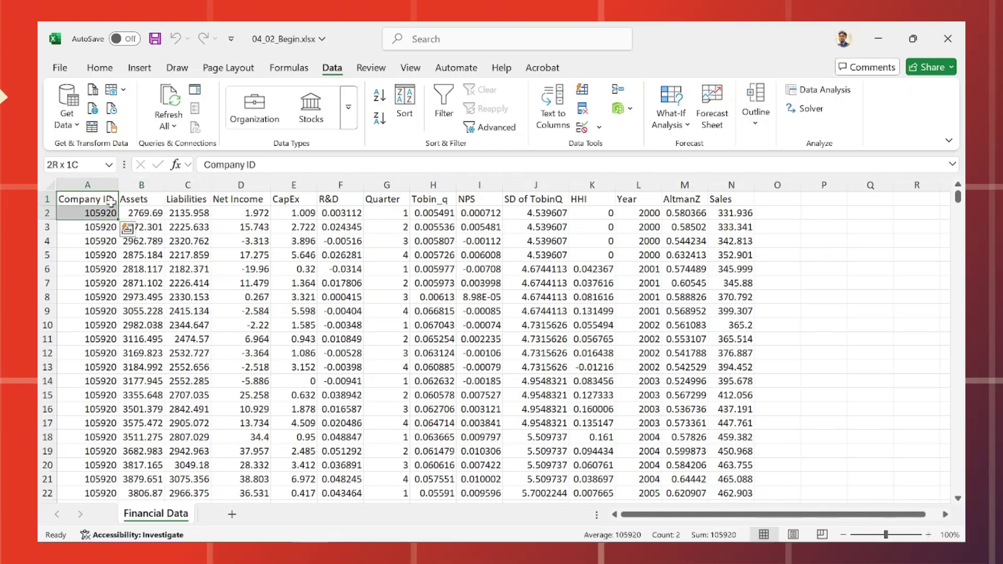
{"action": "key", "text": "ctrl+Down"}
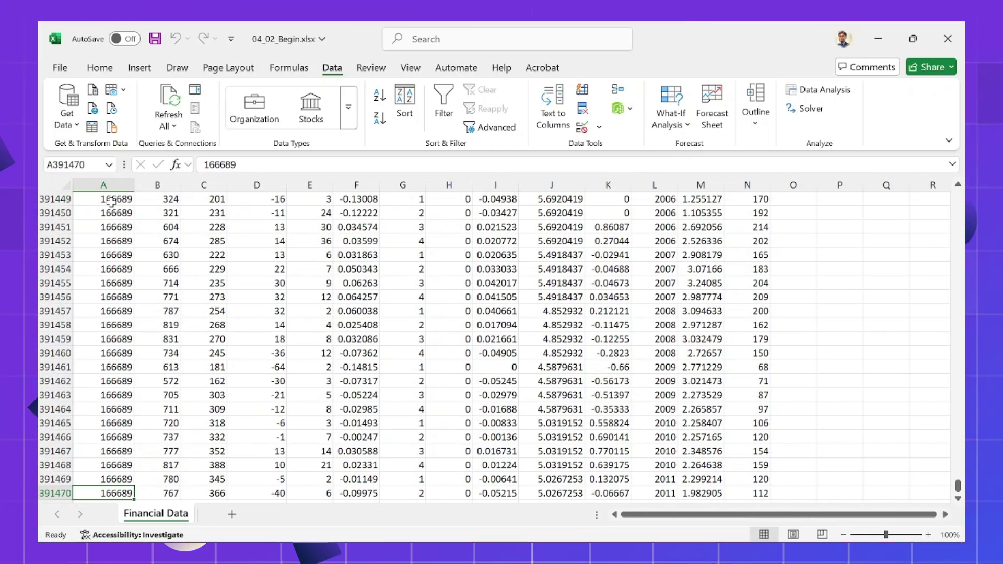
{"action": "key", "text": "ctrl+Up"}
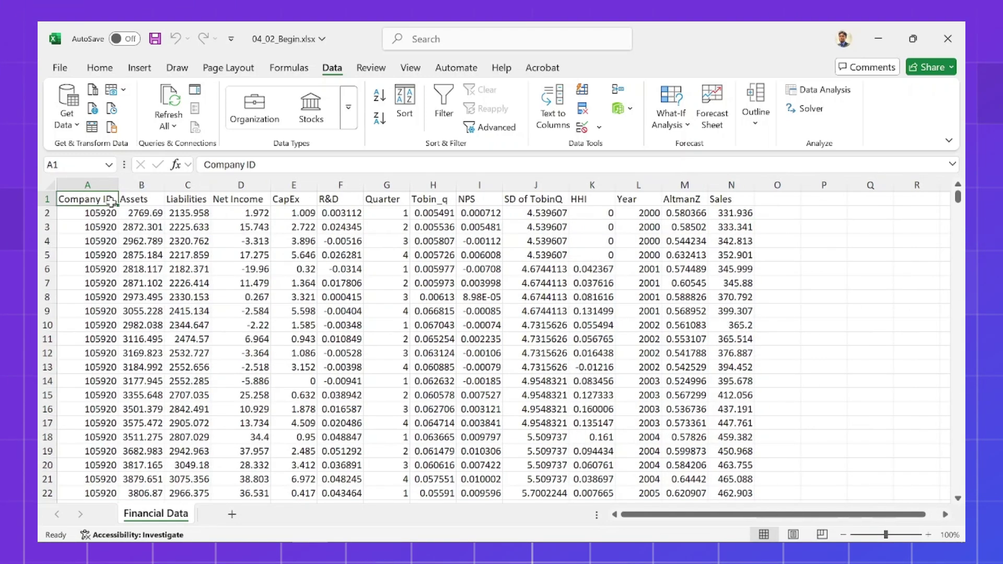
{"action": "left_click", "coordinate": [111, 201]}
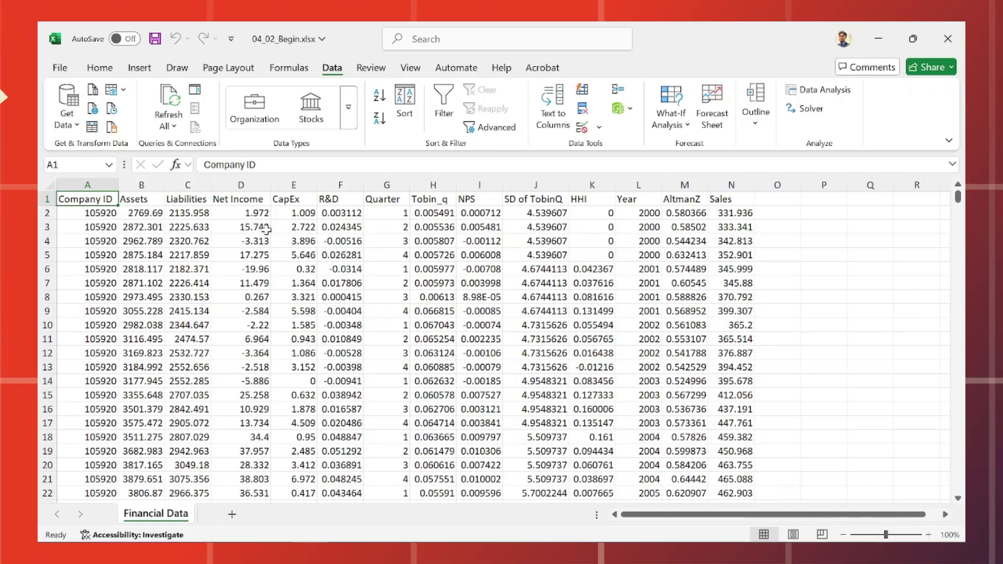
- Examine the dataset's columns, from Company ID and the financial variables to Quarter, Year, Sales and AltmanZ
{"action": "left_click", "coordinate": [86, 184]}
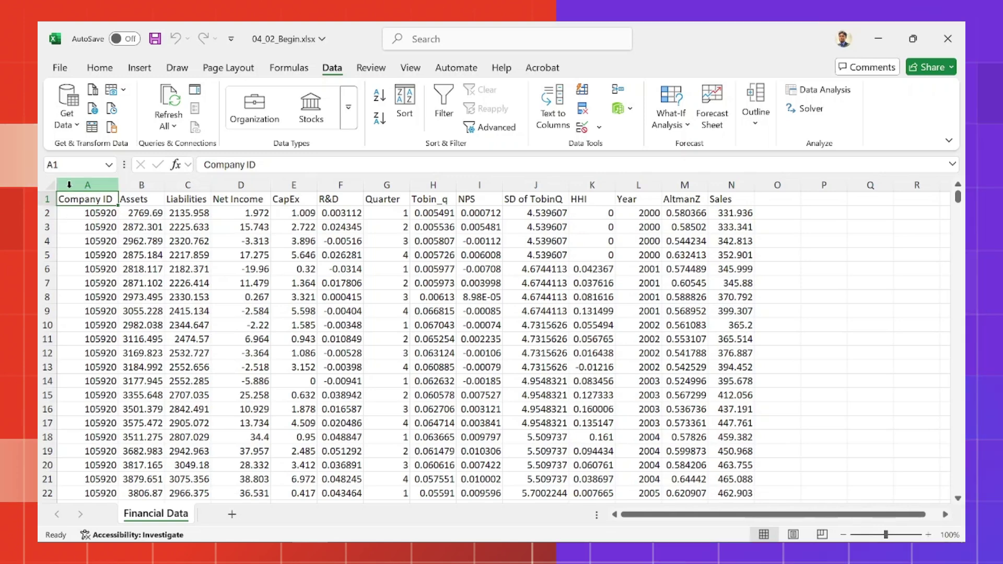
{"action": "left_click", "coordinate": [187, 228]}
{"action": "left_click_drag", "start_coordinate": [129, 203], "coordinate": [724, 407]}
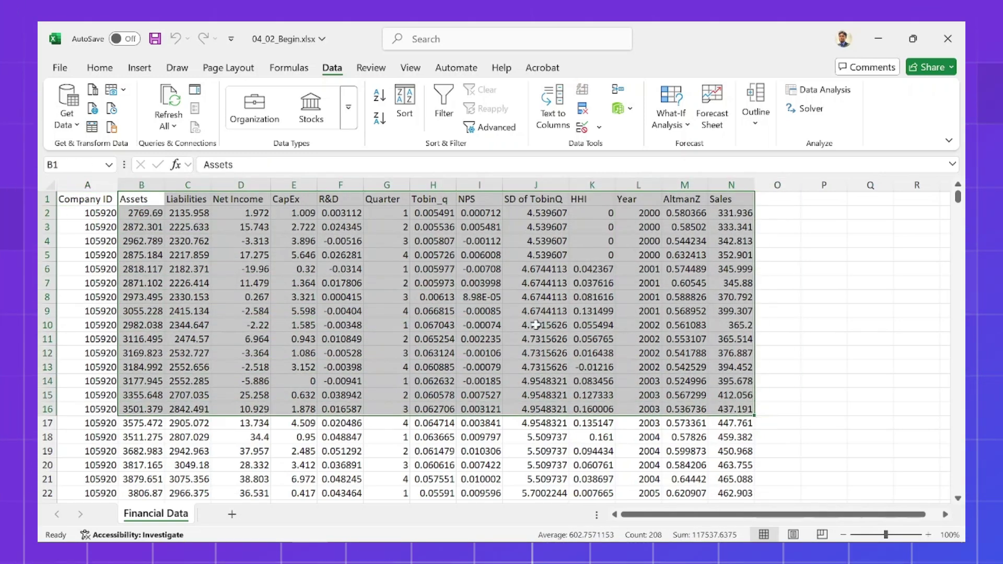
{"action": "left_click", "coordinate": [389, 186]}
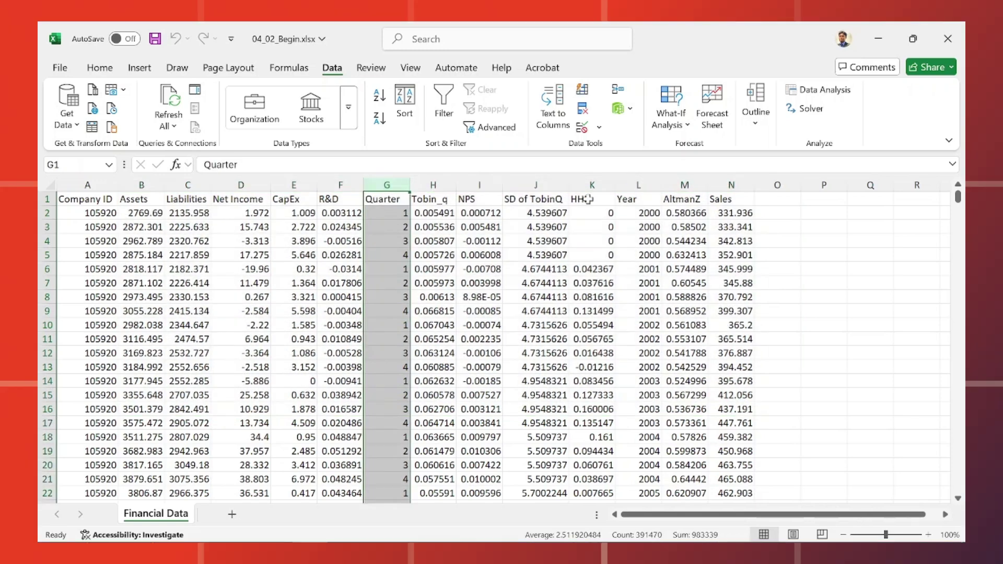
{"action": "left_click", "coordinate": [640, 183], "text": "ctrl"}
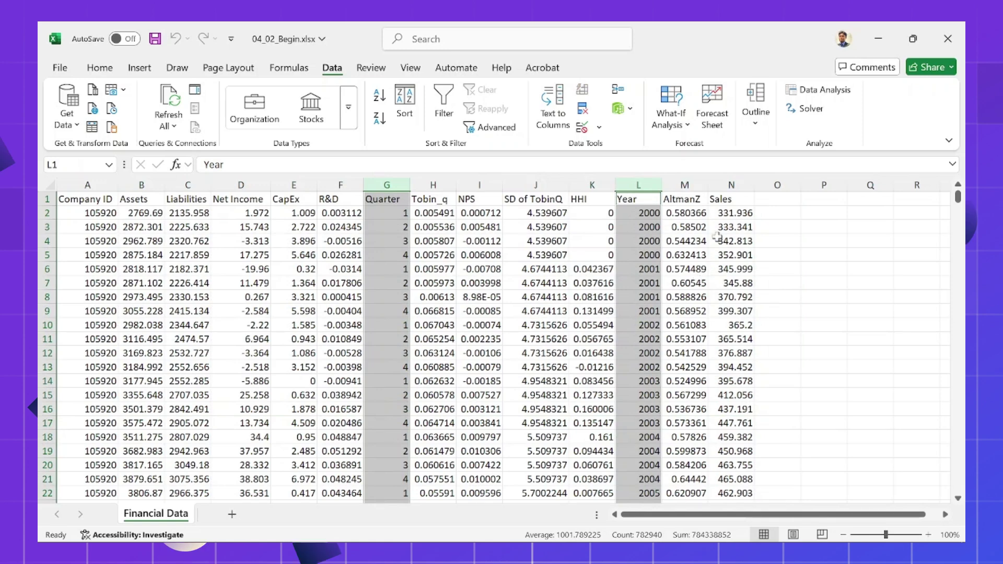
{"action": "left_click", "coordinate": [733, 186]}
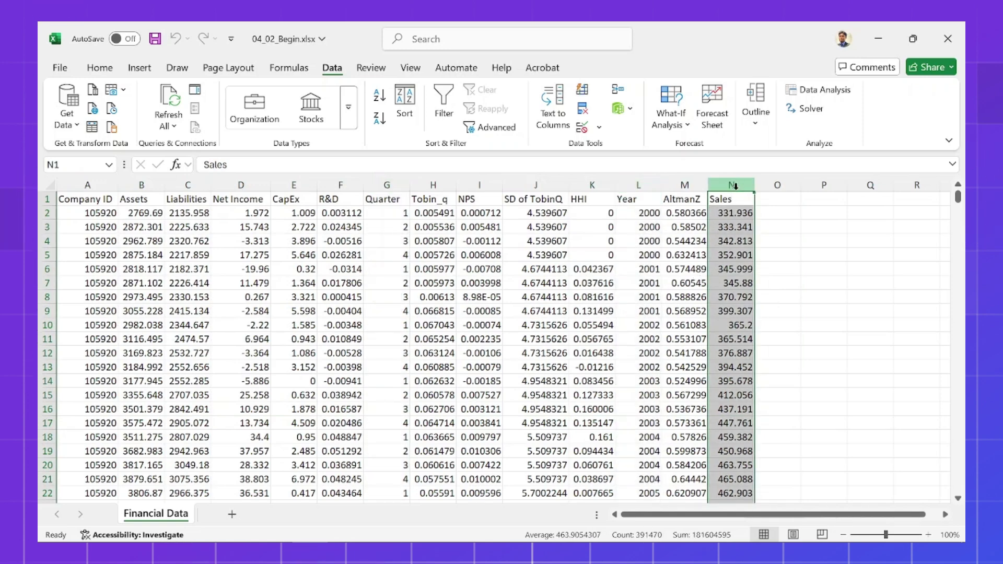
{"action": "left_click", "coordinate": [690, 186]}
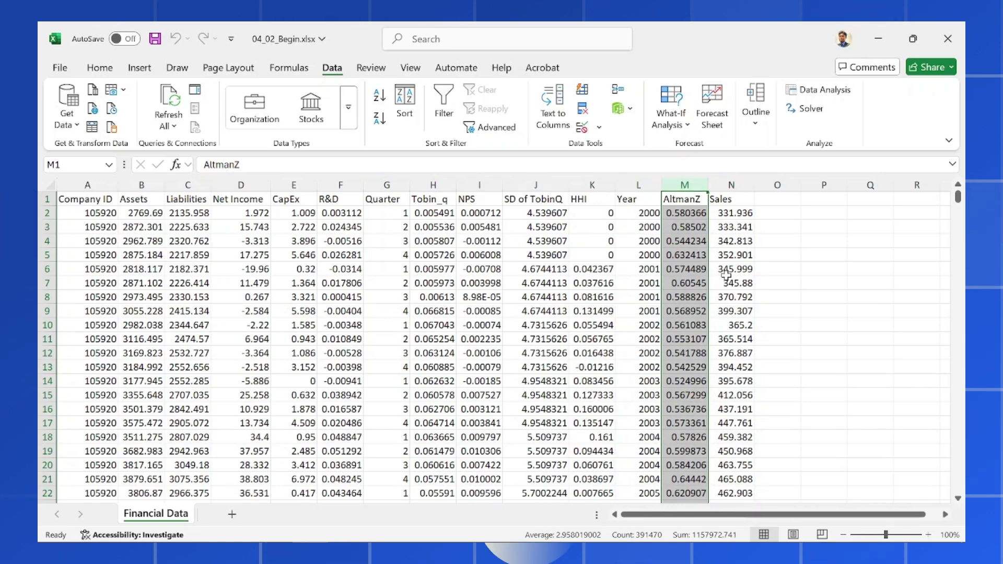
{"action": "left_click", "coordinate": [781, 256]}
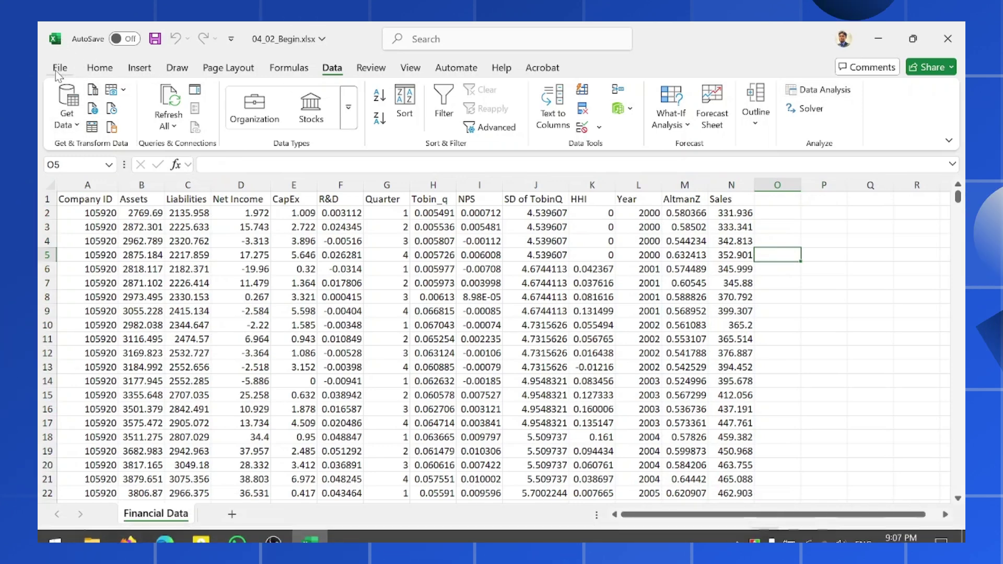
- Check in the Excel add-ins list whether the Analysis ToolPak is enabled, then close the list
{"action": "left_click", "coordinate": [60, 67]}
{"action": "left_click", "coordinate": [82, 516]}
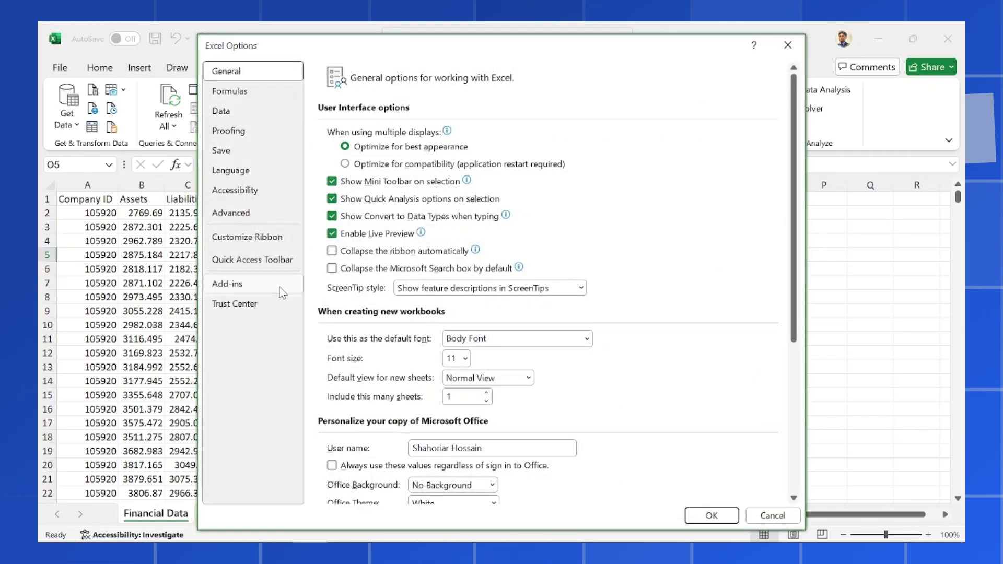
{"action": "left_click", "coordinate": [280, 284]}
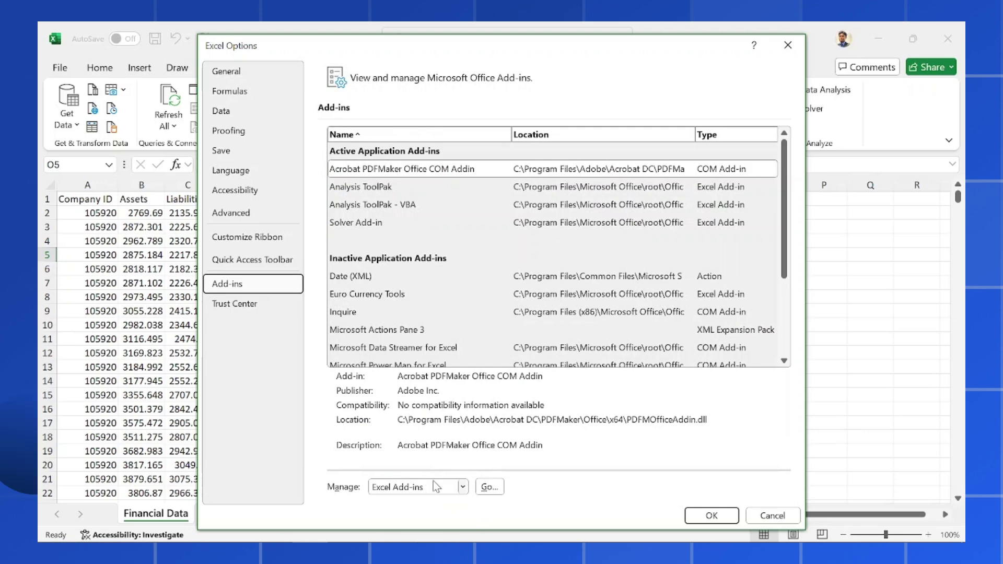
{"action": "left_click", "coordinate": [488, 486]}
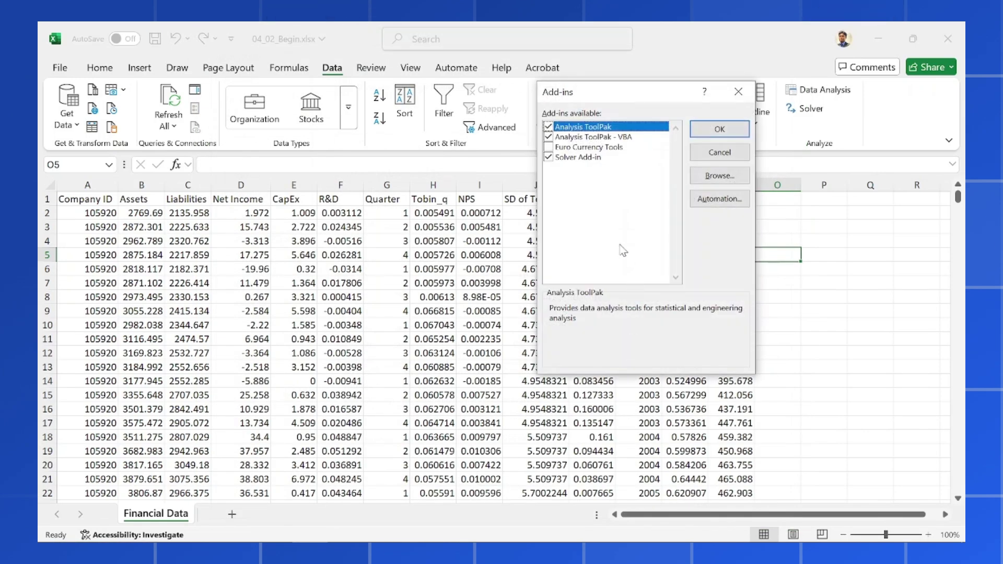
{"action": "left_click", "coordinate": [743, 100]}
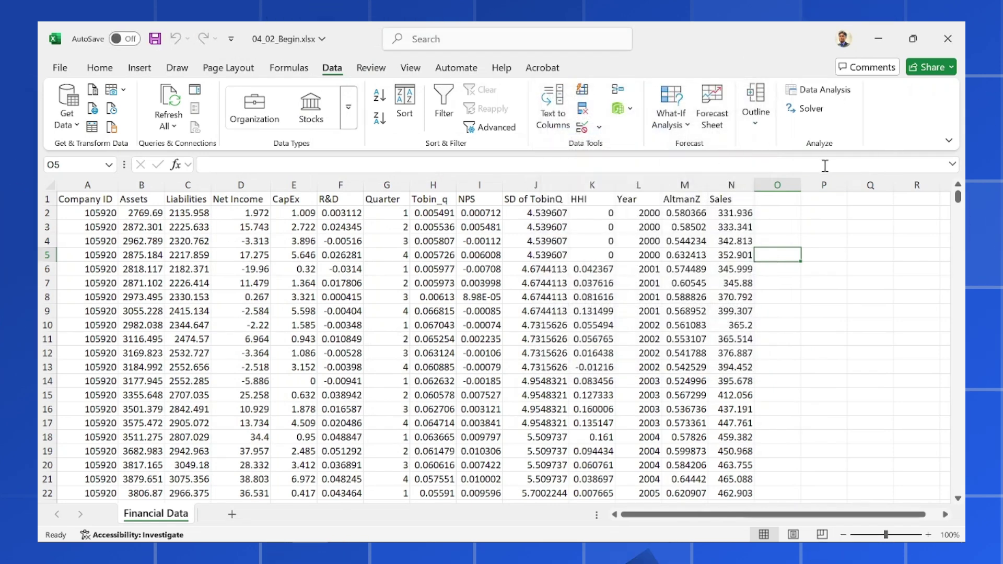
- Start the Regression tool from Data Analysis and move its dialog clear of the AltmanZ and Sales columns
{"action": "left_click", "coordinate": [822, 89]}
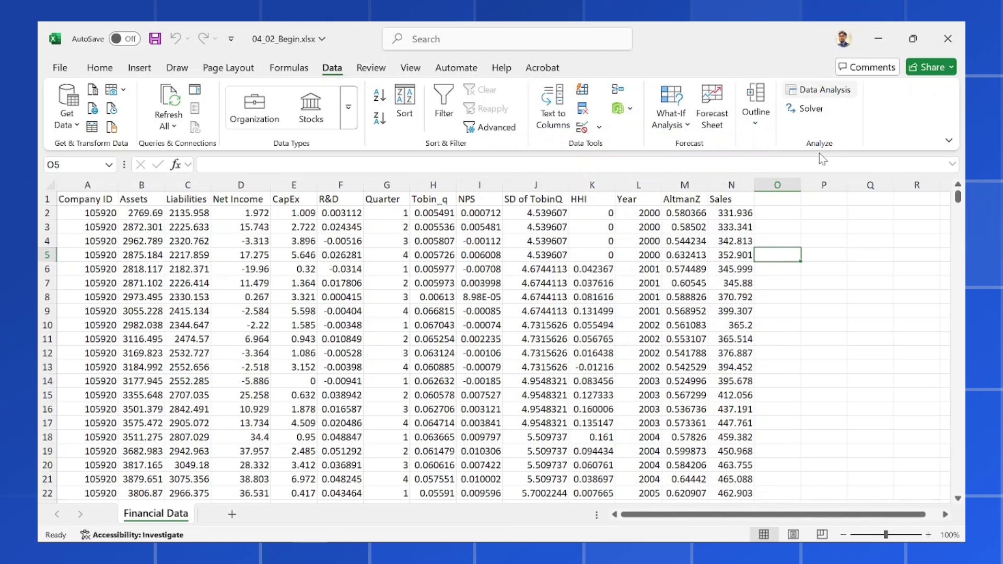
{"action": "scroll", "coordinate": [594, 229], "scroll_direction": "down", "scroll_amount": 3}
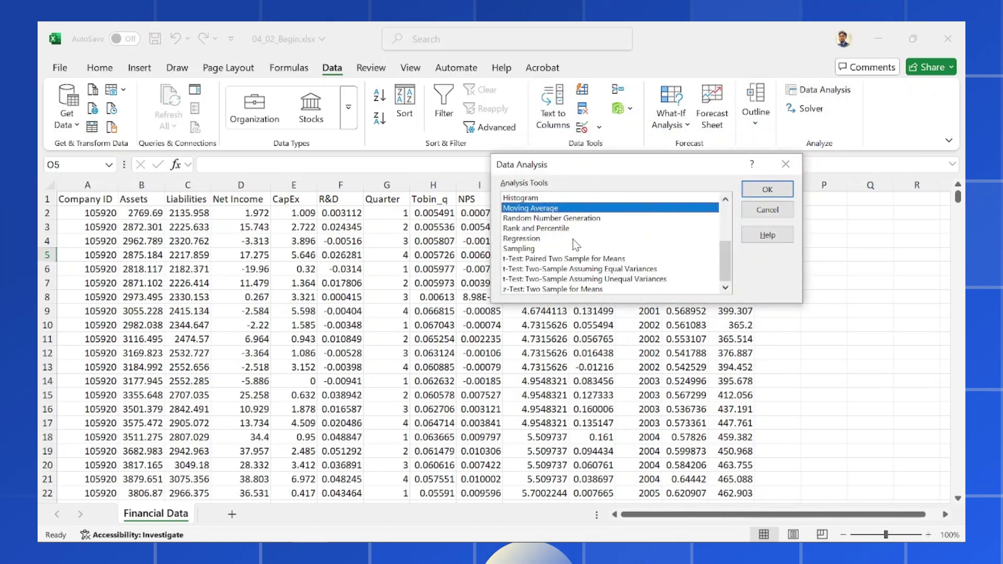
{"action": "scroll", "coordinate": [577, 245], "scroll_direction": "up", "scroll_amount": 1}
{"action": "left_click", "coordinate": [559, 269]}
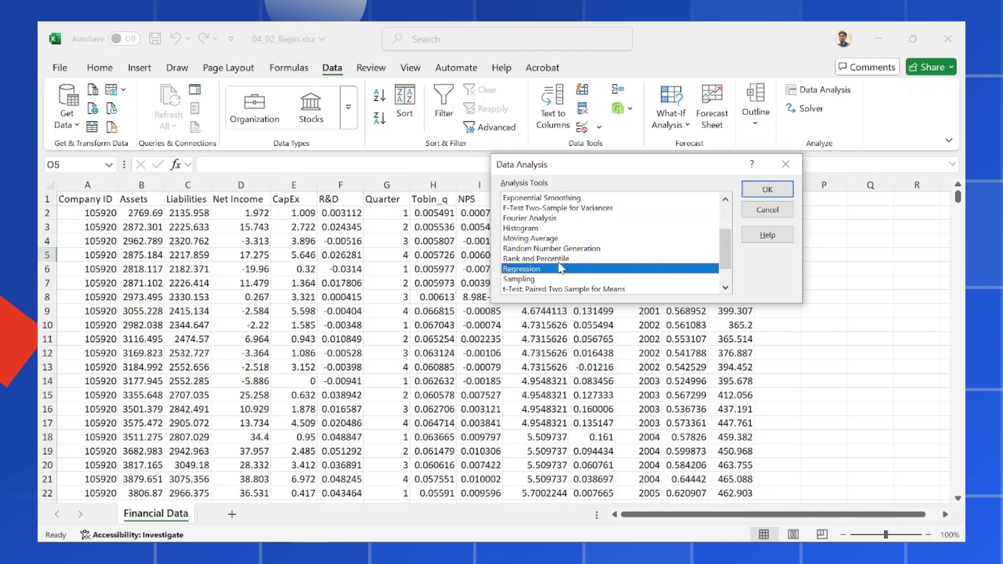
{"action": "left_click", "coordinate": [768, 189]}
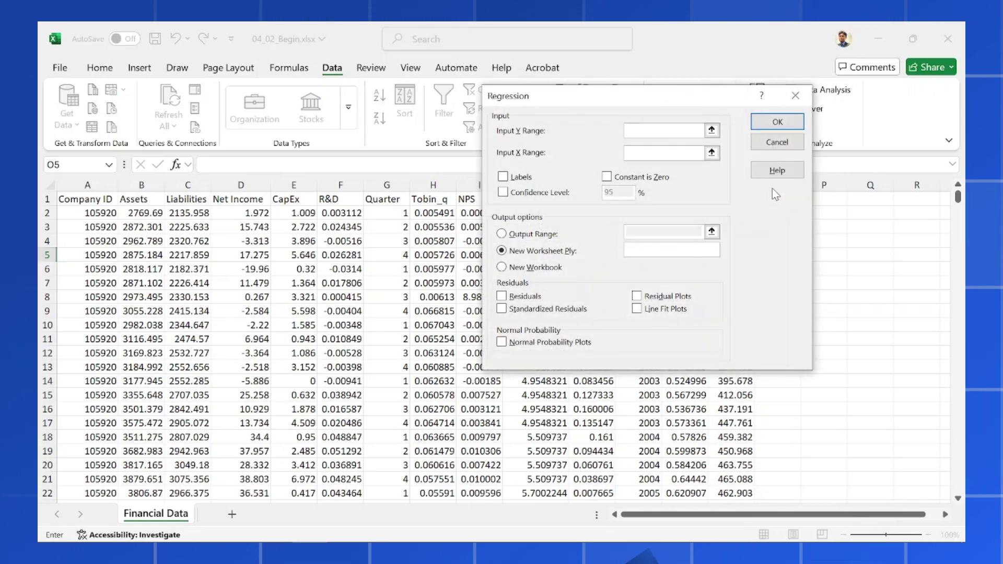
{"action": "left_click_drag", "start_coordinate": [605, 99], "coordinate": [435, 90]}
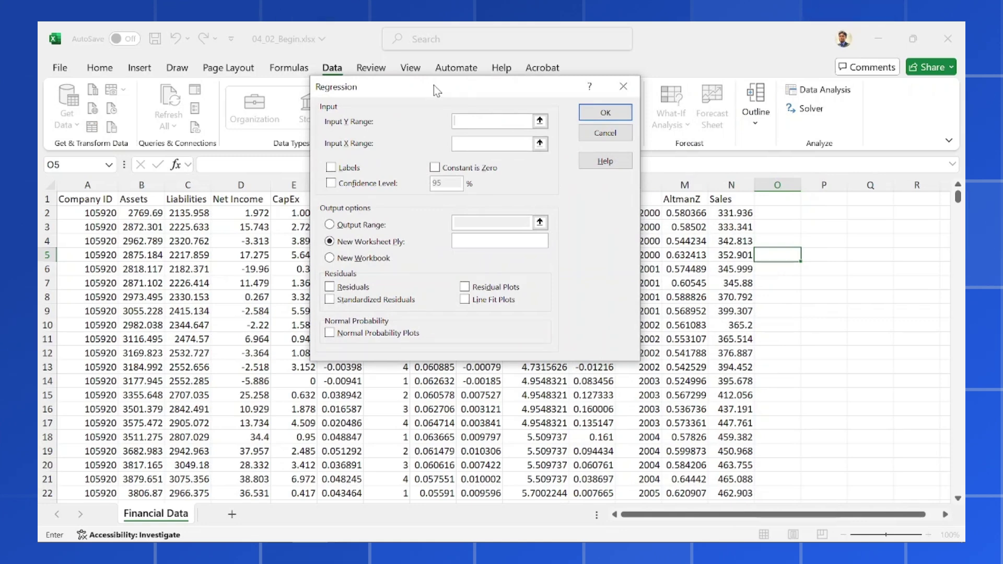
{"action": "left_click_drag", "start_coordinate": [433, 93], "coordinate": [387, 106]}
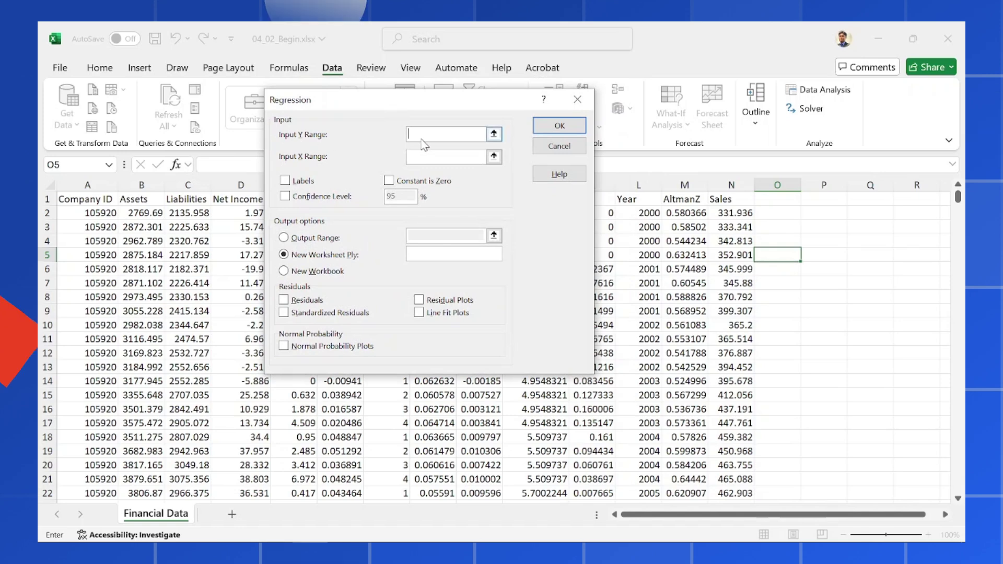
- Set the regression's Input Y Range to the full Sales column including its header, $N$1:$N$391470
{"action": "left_click", "coordinate": [495, 133]}
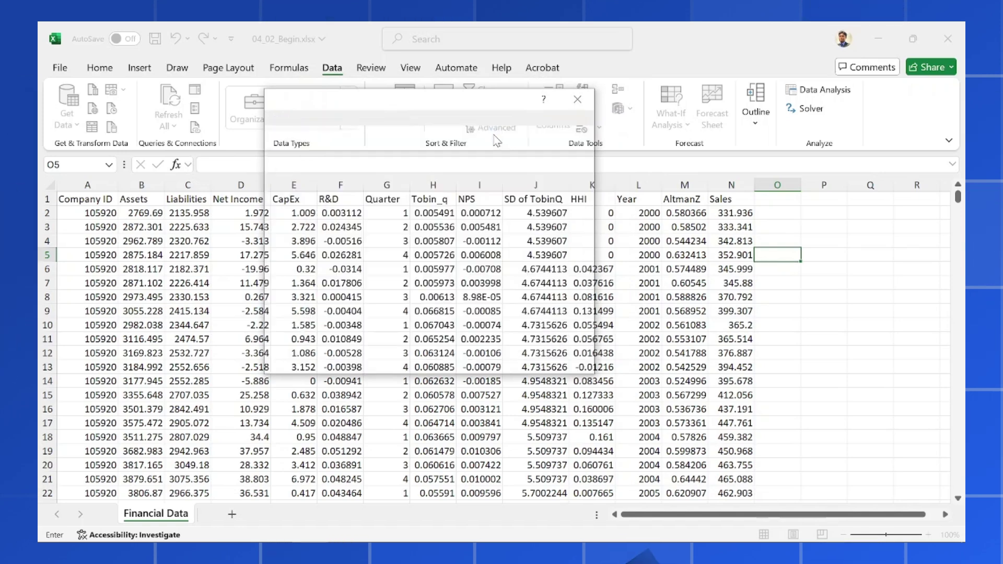
{"action": "left_click", "coordinate": [734, 199]}
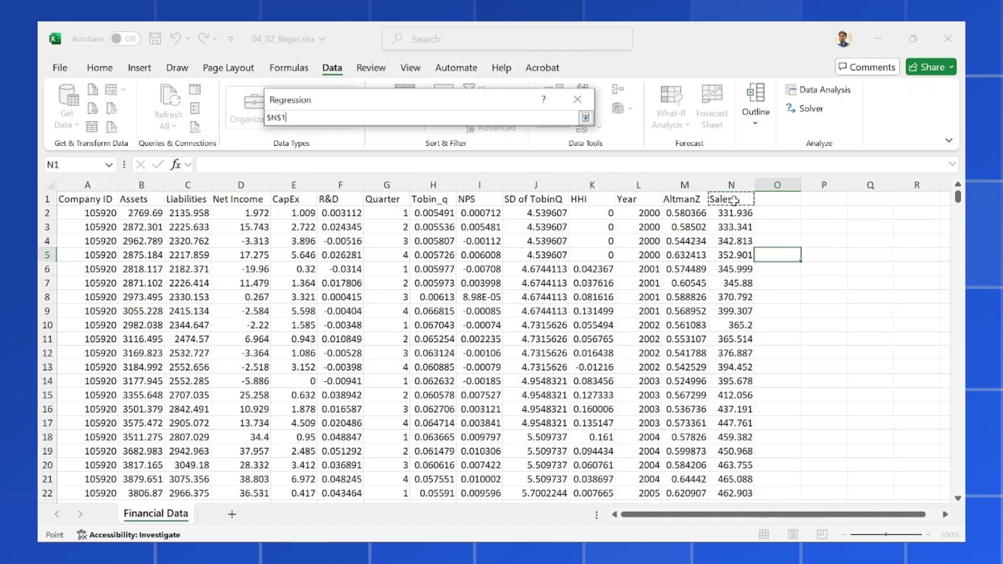
{"action": "key", "text": "ctrl+shift+Down"}
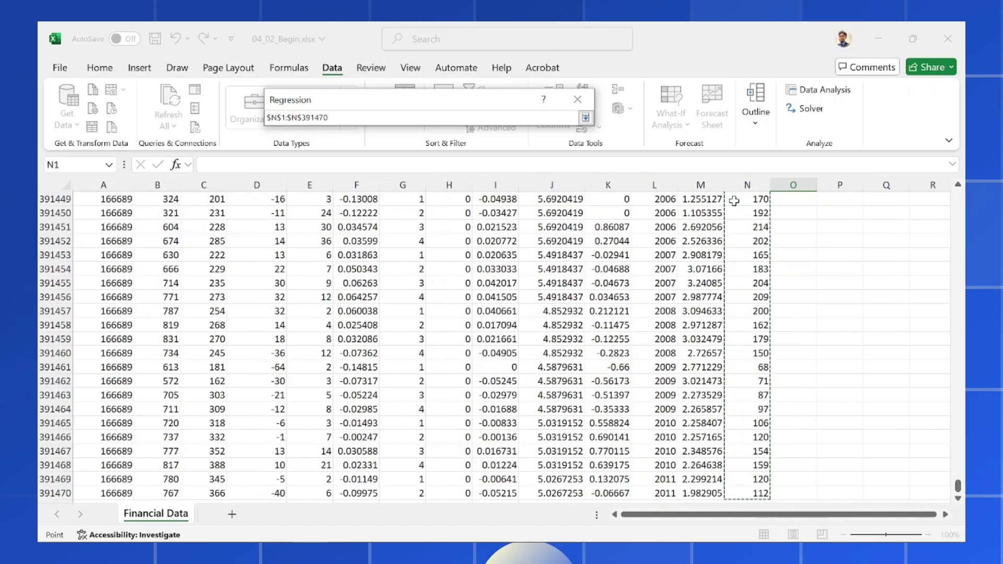
{"action": "key", "text": "Return"}
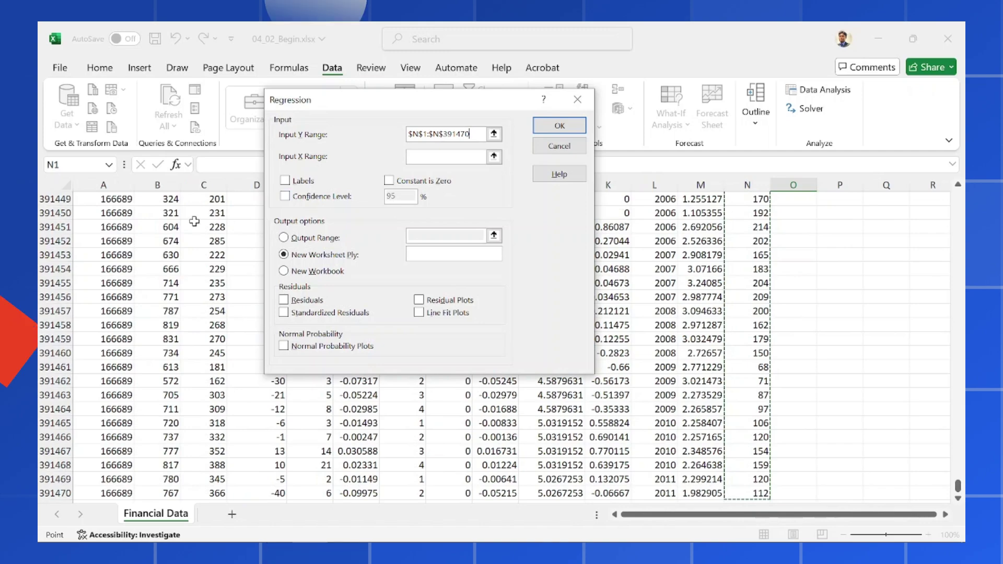
- Set the Input X Range to all columns from Assets through AltmanZ, $B$1:$M$391470, and enable Labels for the header row
{"action": "left_click", "coordinate": [494, 157]}
{"action": "scroll", "coordinate": [511, 230], "scroll_direction": "up", "scroll_amount": 20}
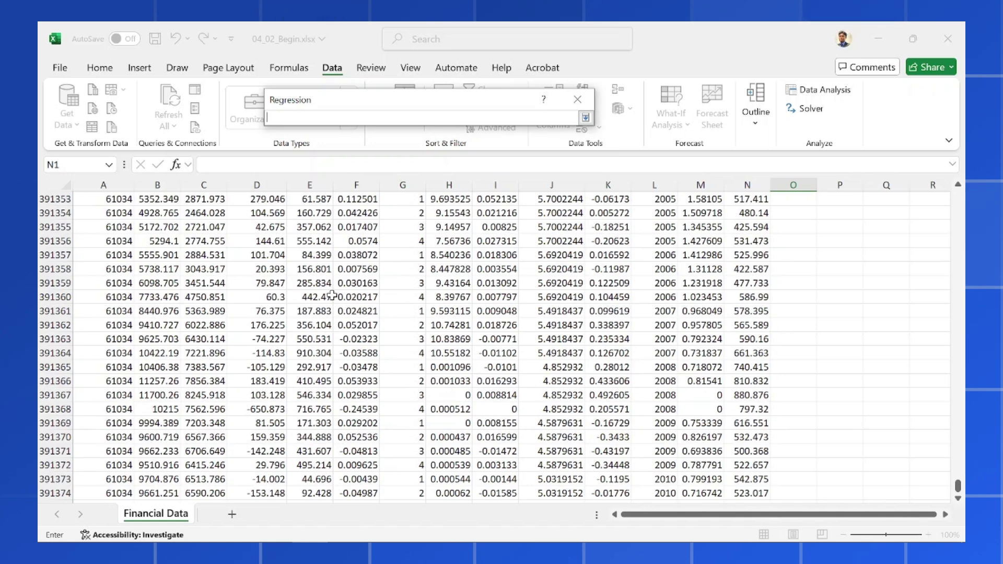
{"action": "key", "text": "ctrl+Up"}
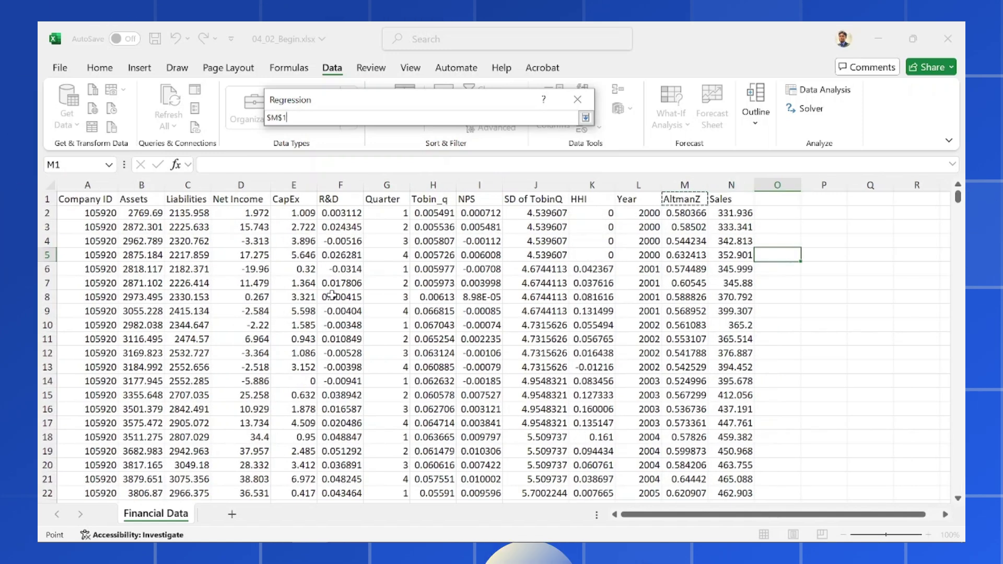
{"action": "key", "text": "Left"}
{"action": "key", "text": "Left"}
{"action": "key", "text": "Left"}
{"action": "key", "text": "Left"}
{"action": "key", "text": "Left"}
{"action": "key", "text": "Left"}
{"action": "key", "text": "Left"}
{"action": "key", "text": "Left"}
{"action": "key", "text": "Left"}
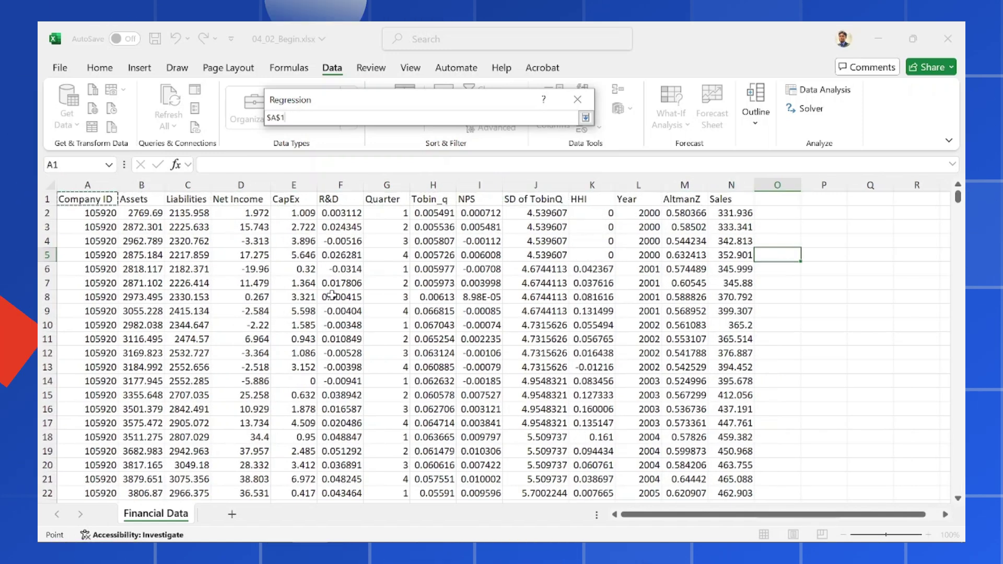
{"action": "key", "text": "Right"}
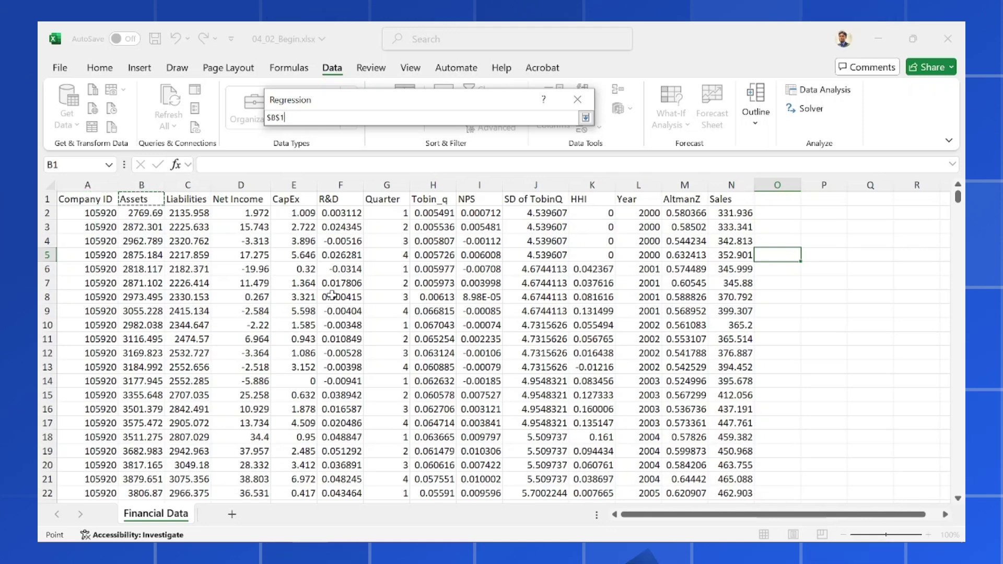
{"action": "key", "text": "shift+Right"}
{"action": "key", "text": "shift+Right"}
{"action": "key", "text": "shift+Right"}
{"action": "key", "text": "shift+Right"}
{"action": "key", "text": "shift+Right"}
{"action": "key", "text": "shift+Right"}
{"action": "key", "text": "shift+Right"}
{"action": "key", "text": "shift+Right"}
{"action": "key", "text": "shift+Right"}
{"action": "key", "text": "shift+Right"}
{"action": "key", "text": "shift+Right"}
{"action": "key", "text": "shift+Right"}
{"action": "key", "text": "shift+Right"}
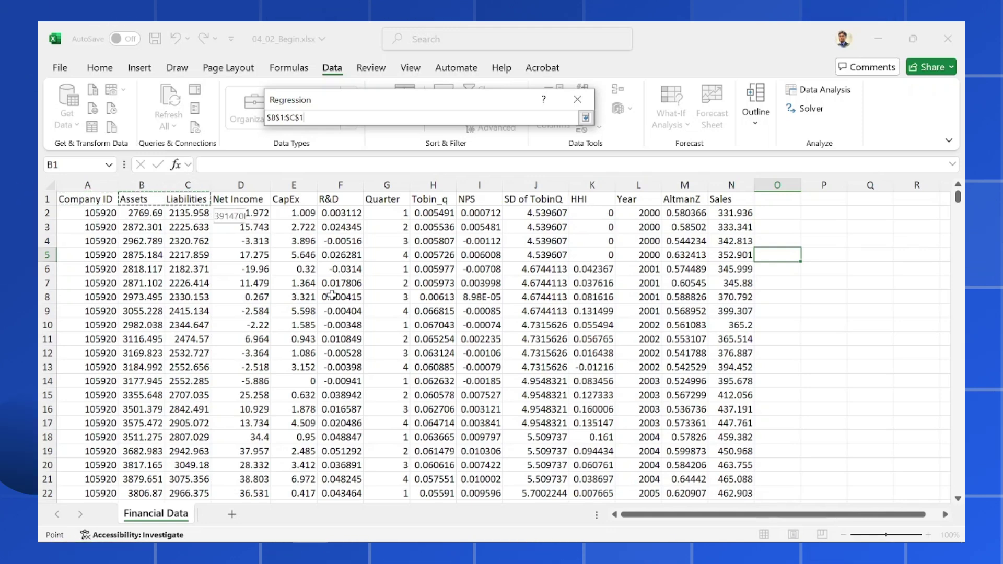
{"action": "key", "text": "shift+Left"}
{"action": "key", "text": "shift+Left"}
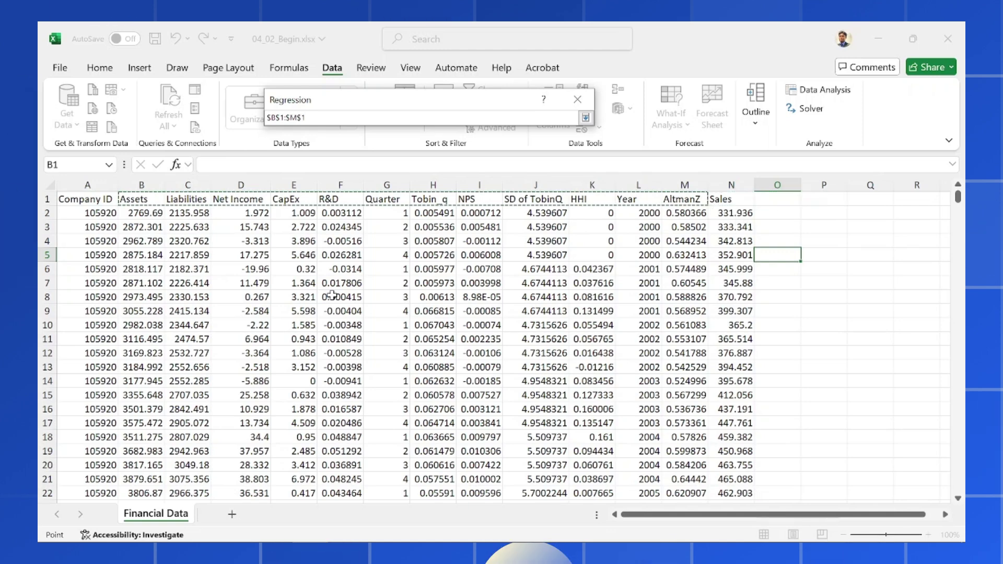
{"action": "key", "text": "ctrl+shift+Down"}
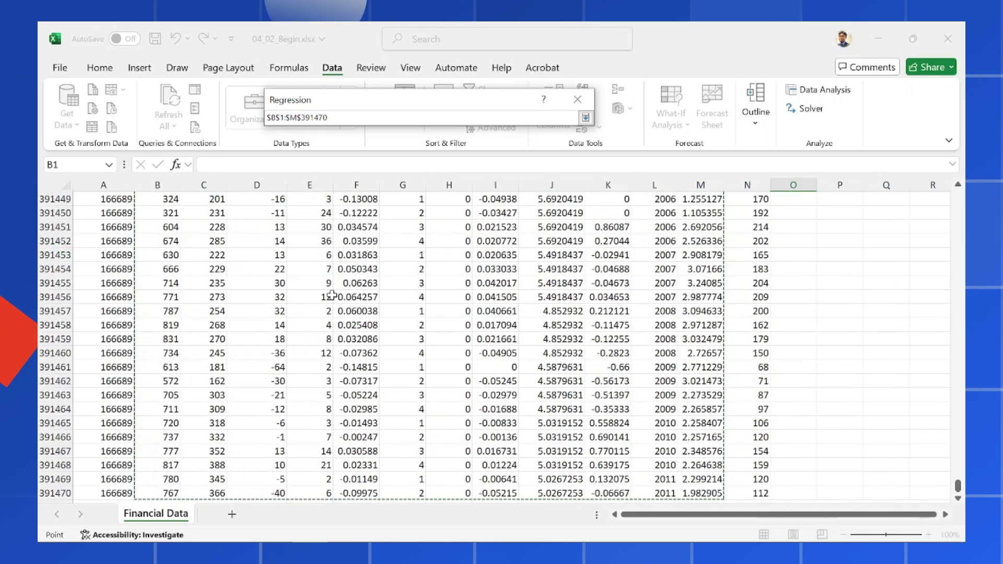
{"action": "key", "text": "Return"}
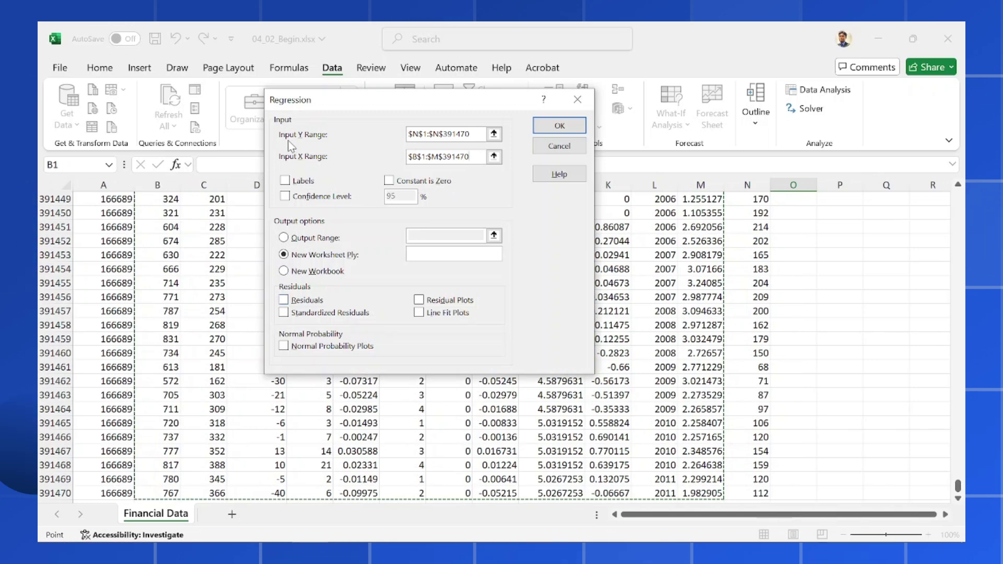
{"action": "left_click", "coordinate": [286, 181]}
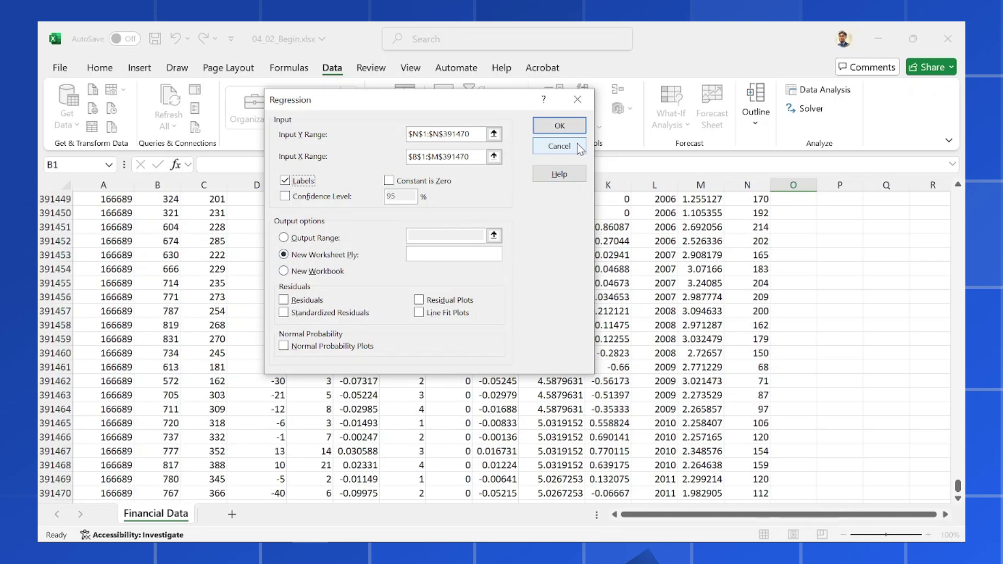
- Run the regression to a new worksheet and autofit all columns of the summary output
{"action": "left_click", "coordinate": [560, 126]}
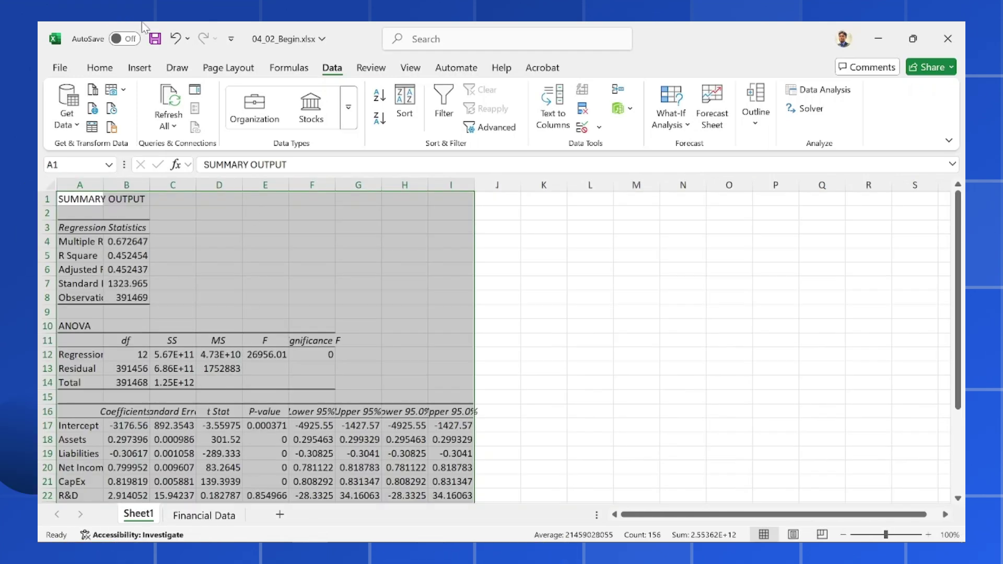
{"action": "double_click", "coordinate": [103, 187]}
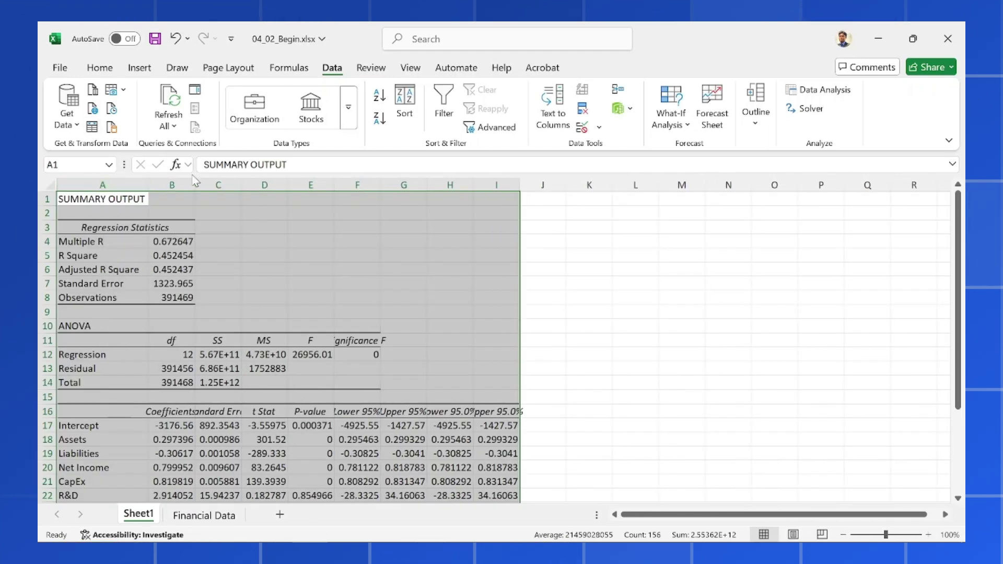
{"action": "left_click", "coordinate": [52, 184]}
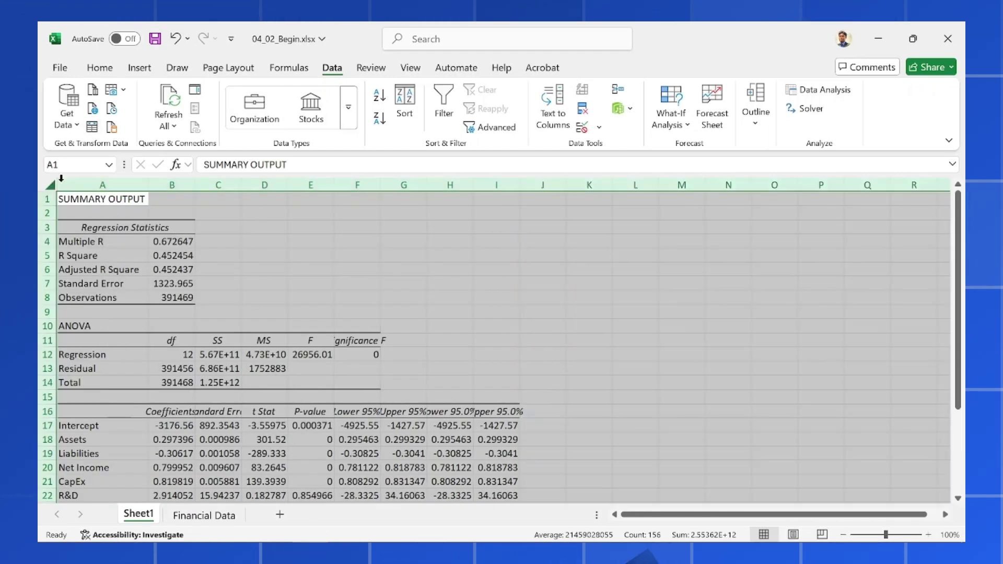
{"action": "double_click", "coordinate": [143, 183]}
{"action": "scroll", "coordinate": [572, 280], "scroll_direction": "down", "scroll_amount": 1}
{"action": "left_click", "coordinate": [587, 343]}
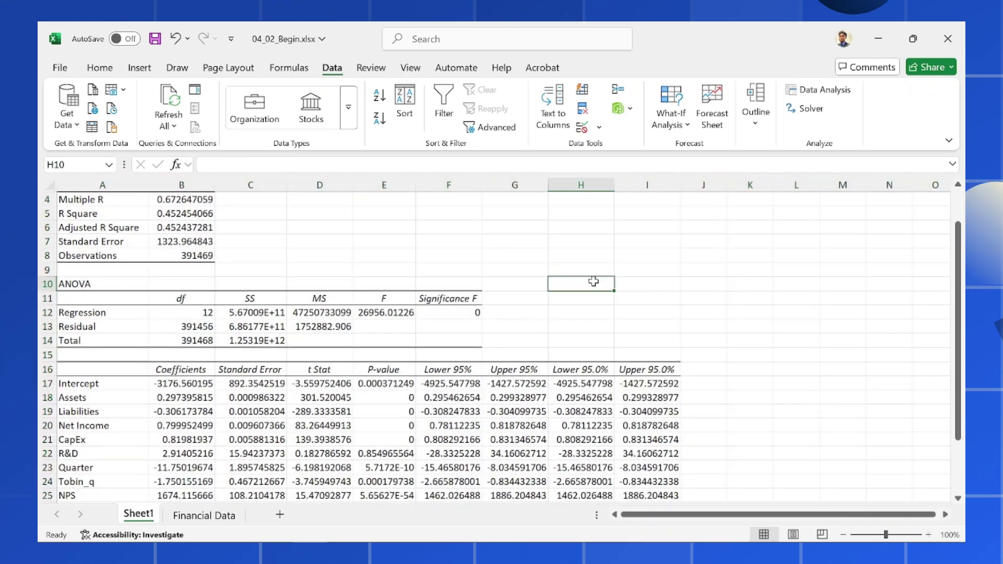
{"action": "scroll", "coordinate": [701, 268], "scroll_direction": "up", "scroll_amount": 1}
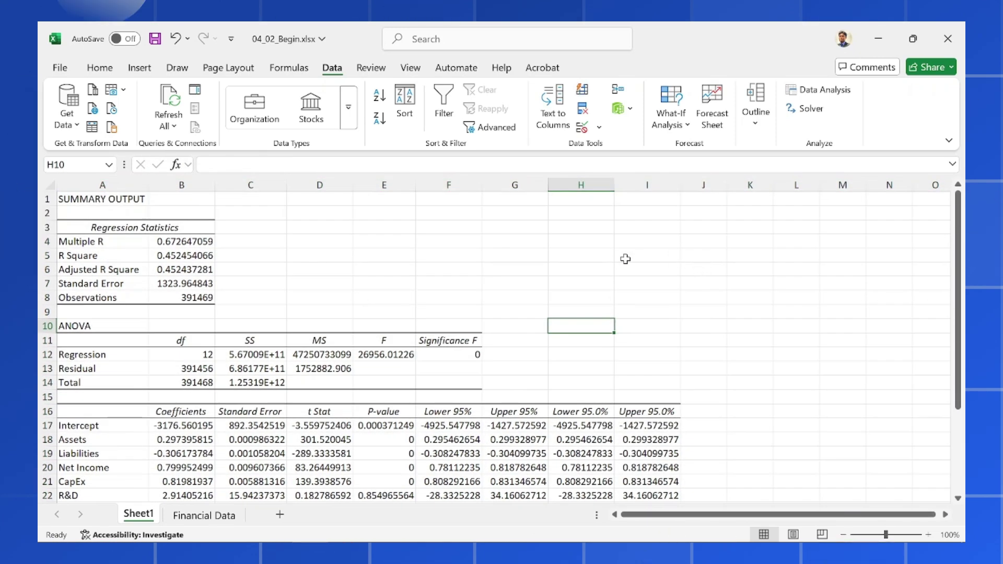
- Format the Multiple R, R Square and Adjusted R Square values in B4:B6 as Percentage with 2 decimal places
{"action": "left_click_drag", "start_coordinate": [184, 242], "coordinate": [186, 270]}
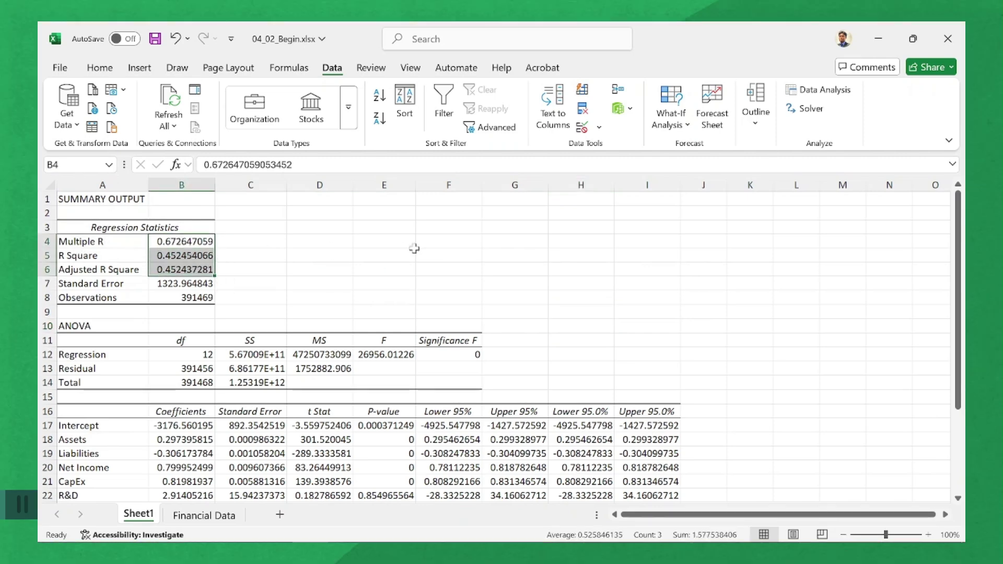
{"action": "key", "text": "ctrl+1"}
{"action": "left_click", "coordinate": [274, 176]}
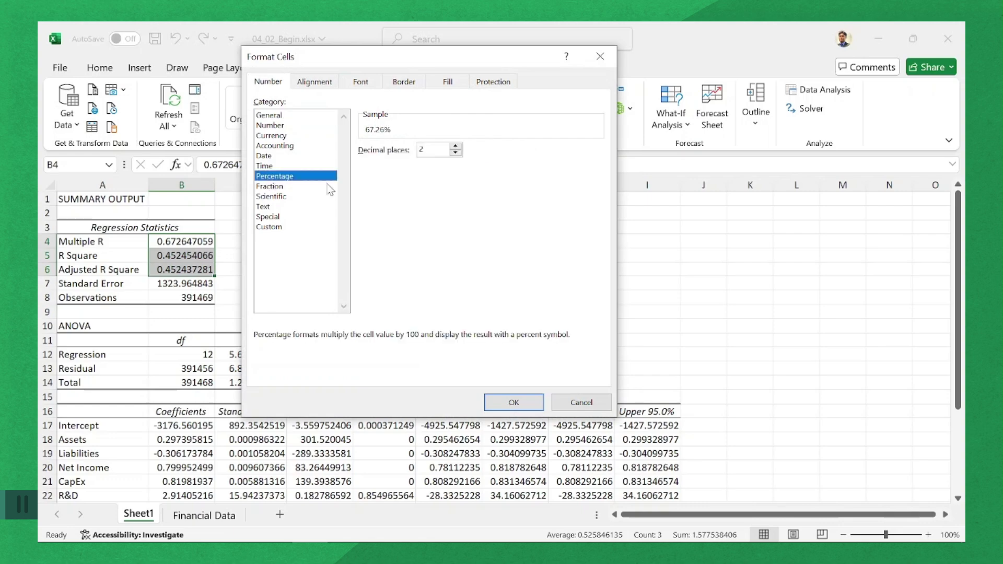
{"action": "left_click", "coordinate": [513, 403]}
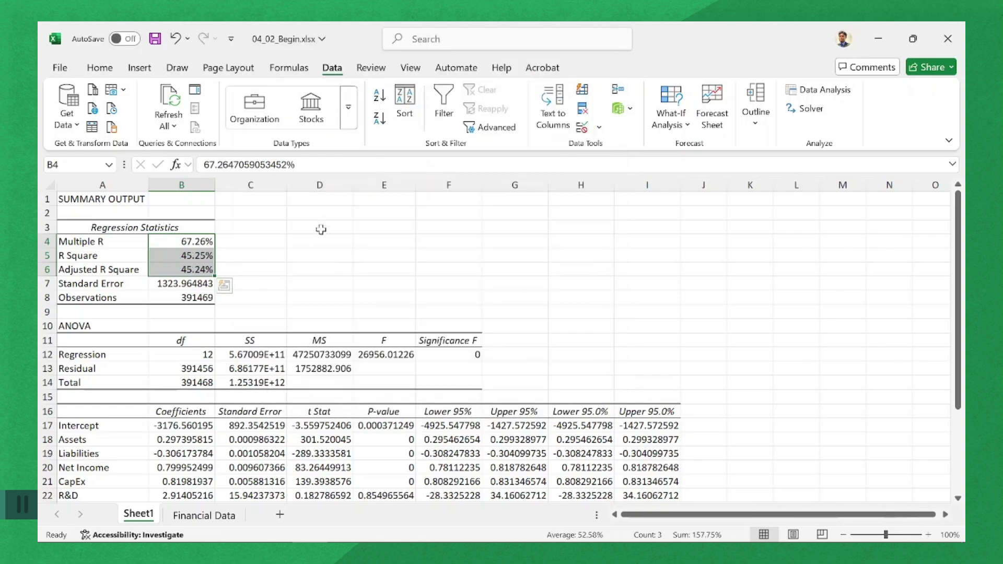
- Format the regression coefficients from Intercept to AltmanZ, B17:B29, as Number with 2 decimal places
{"action": "scroll", "coordinate": [244, 274], "scroll_direction": "down", "scroll_amount": 4}
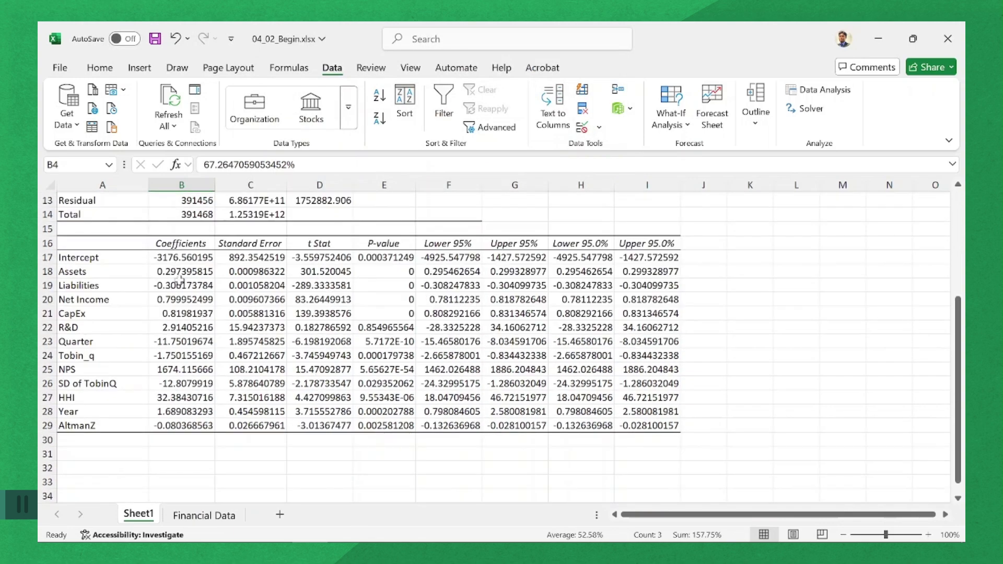
{"action": "left_click_drag", "start_coordinate": [182, 257], "coordinate": [184, 431]}
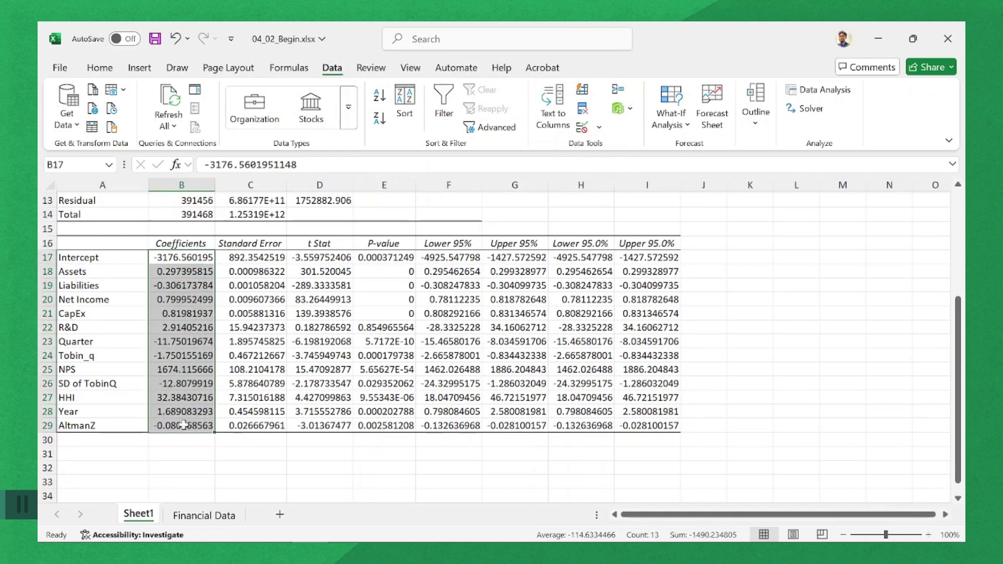
{"action": "key", "text": "ctrl+1"}
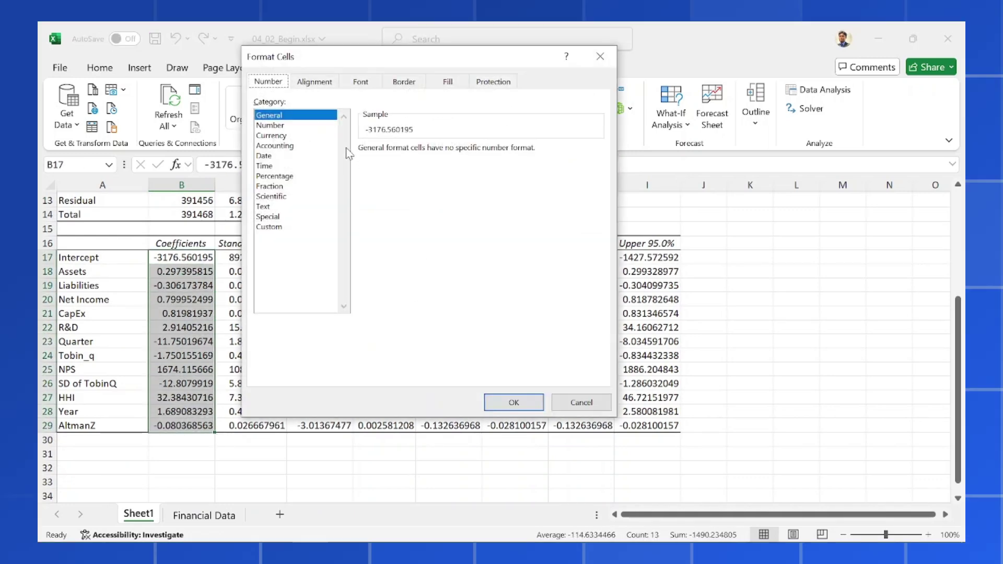
{"action": "left_click", "coordinate": [270, 125]}
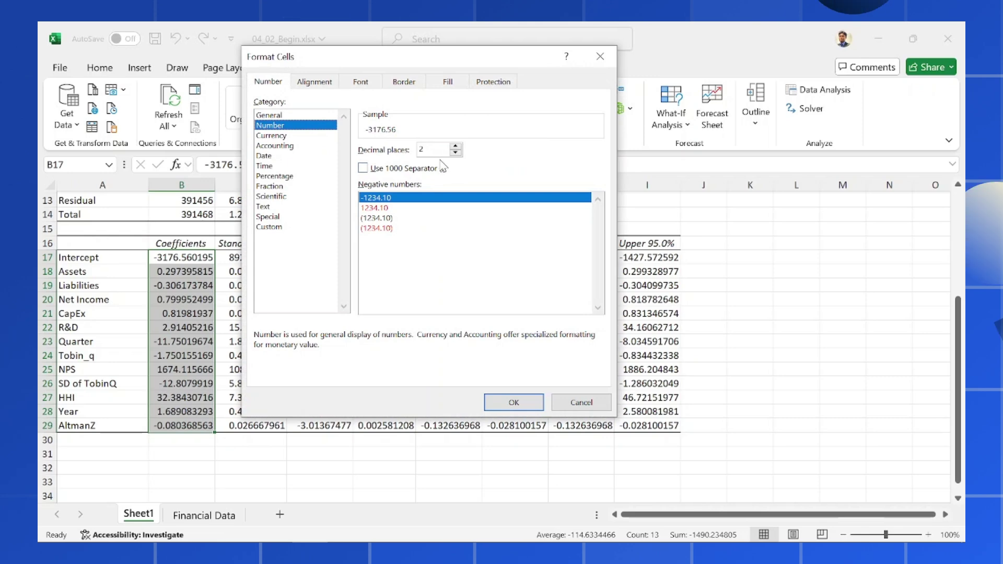
{"action": "left_click", "coordinate": [503, 403]}
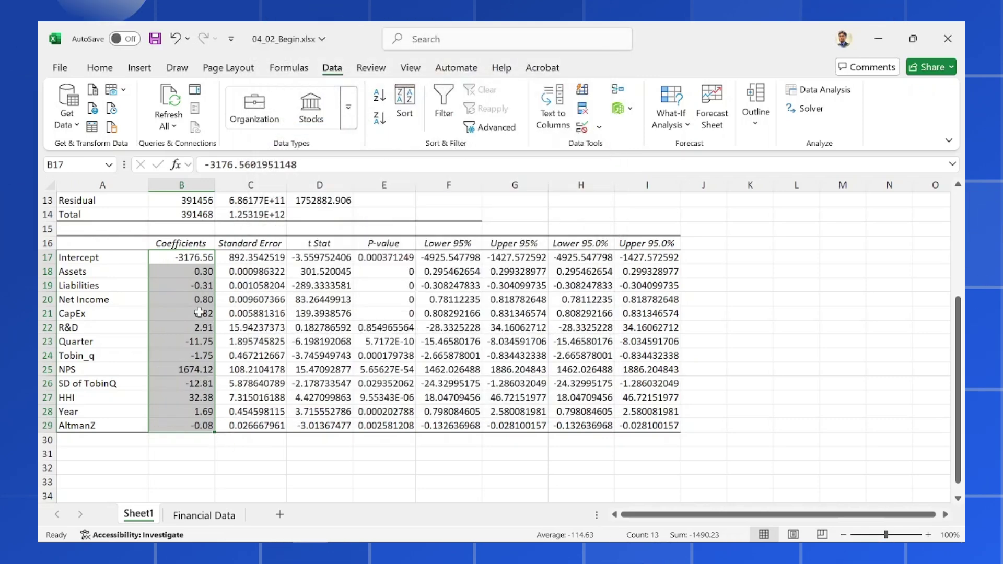
{"action": "scroll", "coordinate": [199, 313], "scroll_direction": "up", "scroll_amount": 4}
{"action": "left_click", "coordinate": [427, 257]}
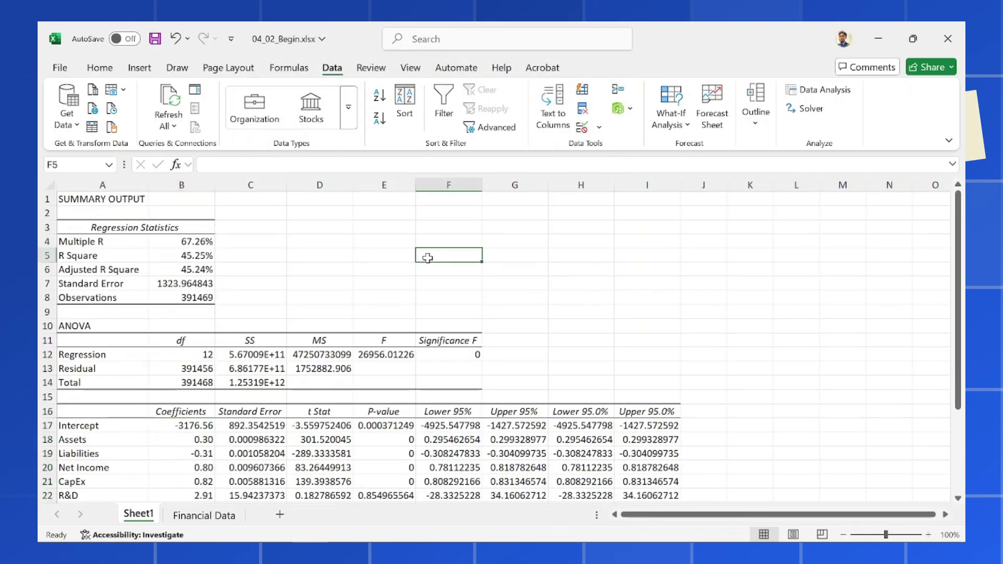
- Review the column headers and first rows of the Financial Data sheet, then return to the coefficient table on Sheet1
{"action": "scroll", "coordinate": [428, 258], "scroll_direction": "down", "scroll_amount": 1}
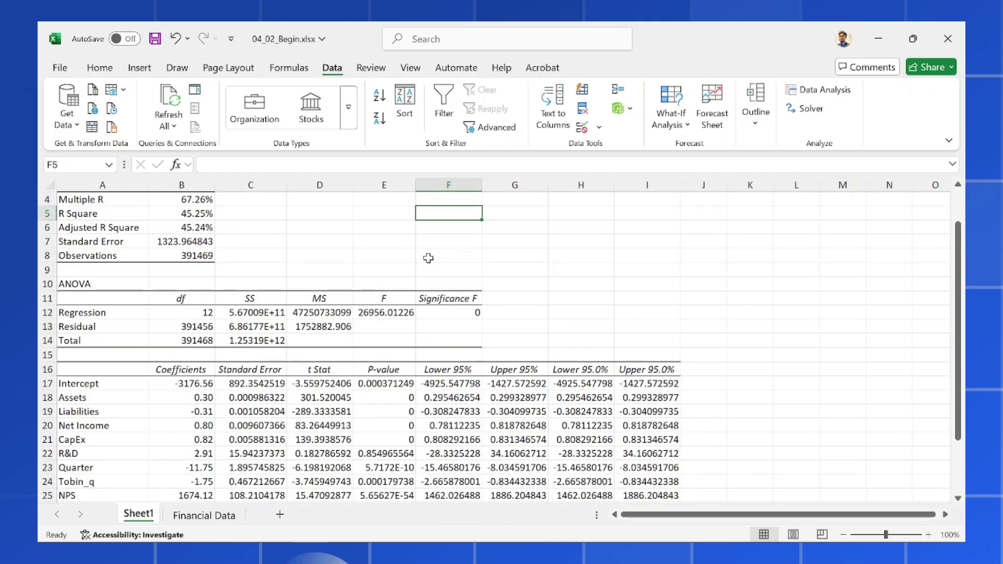
{"action": "scroll", "coordinate": [429, 258], "scroll_direction": "down", "scroll_amount": 2}
{"action": "left_click", "coordinate": [204, 515]}
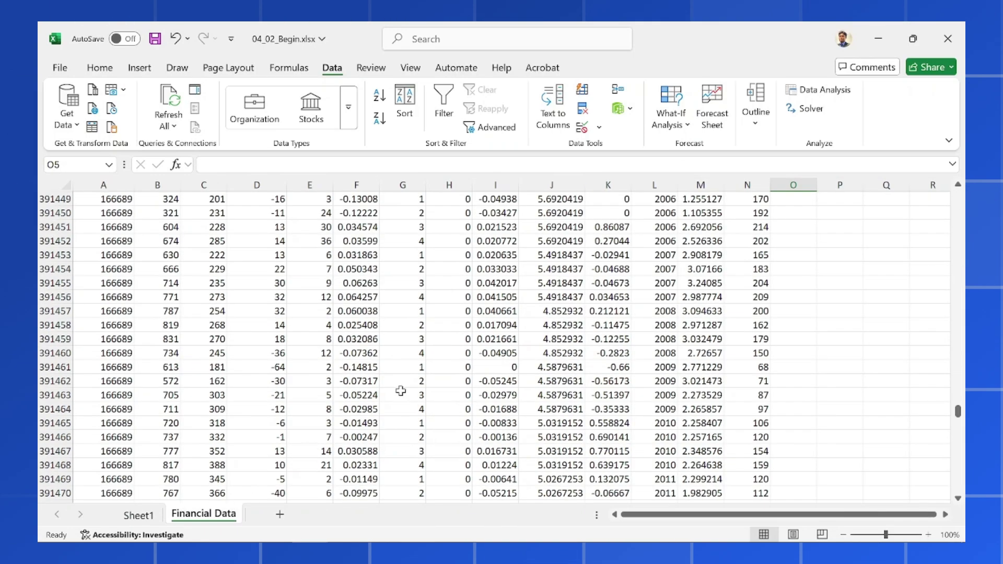
{"action": "scroll", "coordinate": [463, 316], "scroll_direction": "up", "scroll_amount": 15}
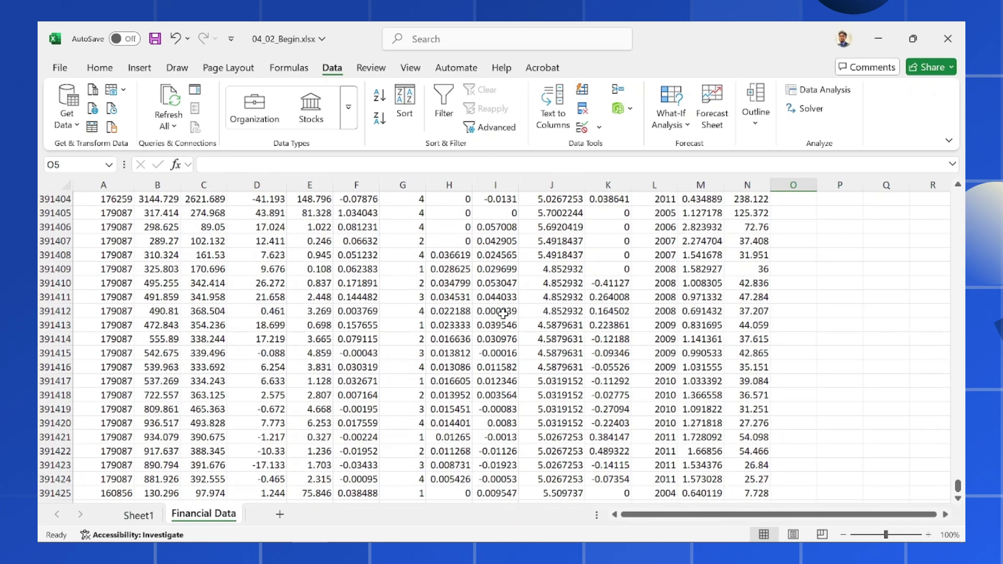
{"action": "key", "text": "ctrl+Up"}
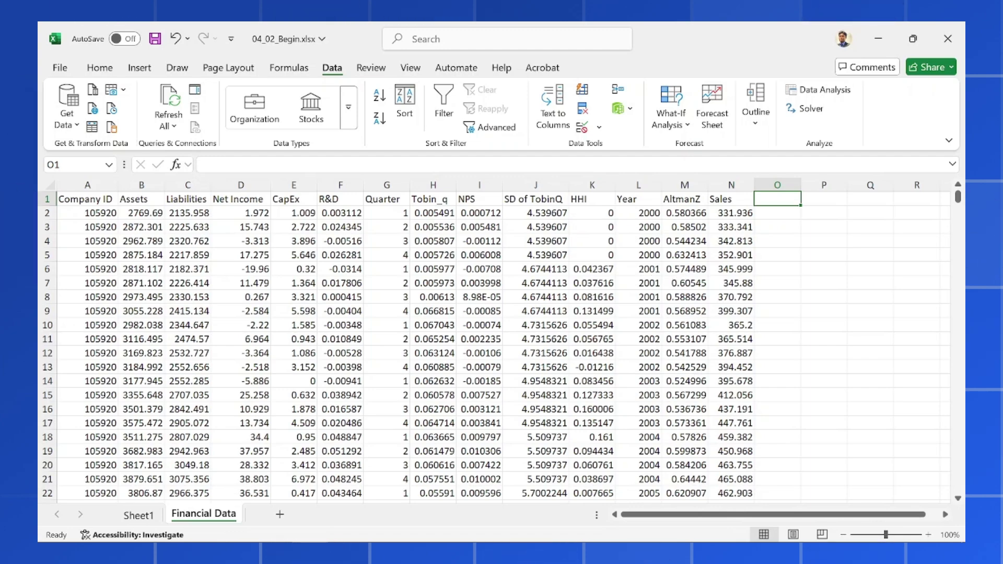
{"action": "left_click", "coordinate": [135, 513]}
{"action": "scroll", "coordinate": [489, 262], "scroll_direction": "up", "scroll_amount": 3}
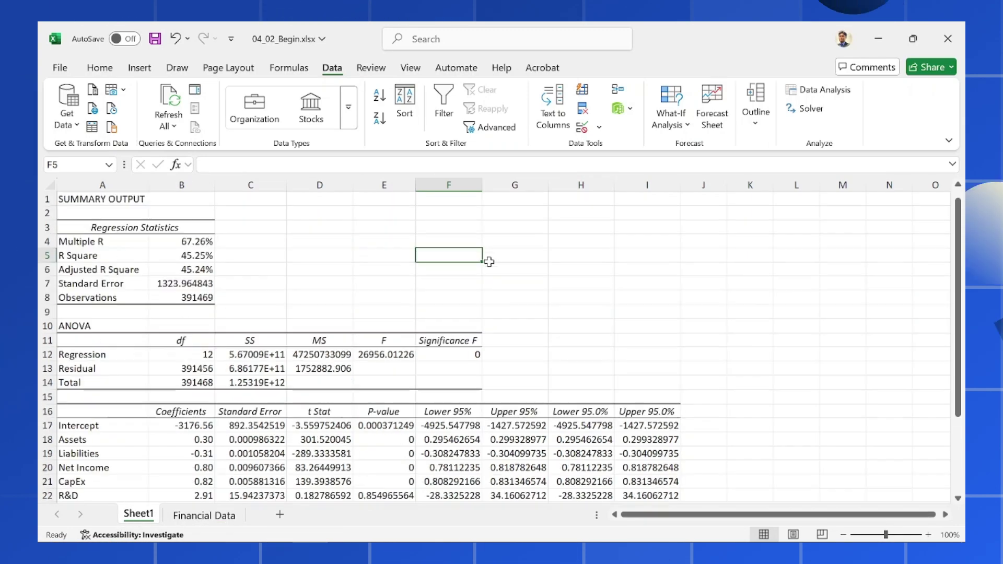
{"action": "scroll", "coordinate": [489, 262], "scroll_direction": "down", "scroll_amount": 2}
{"action": "scroll", "coordinate": [489, 263], "scroll_direction": "down", "scroll_amount": 1}
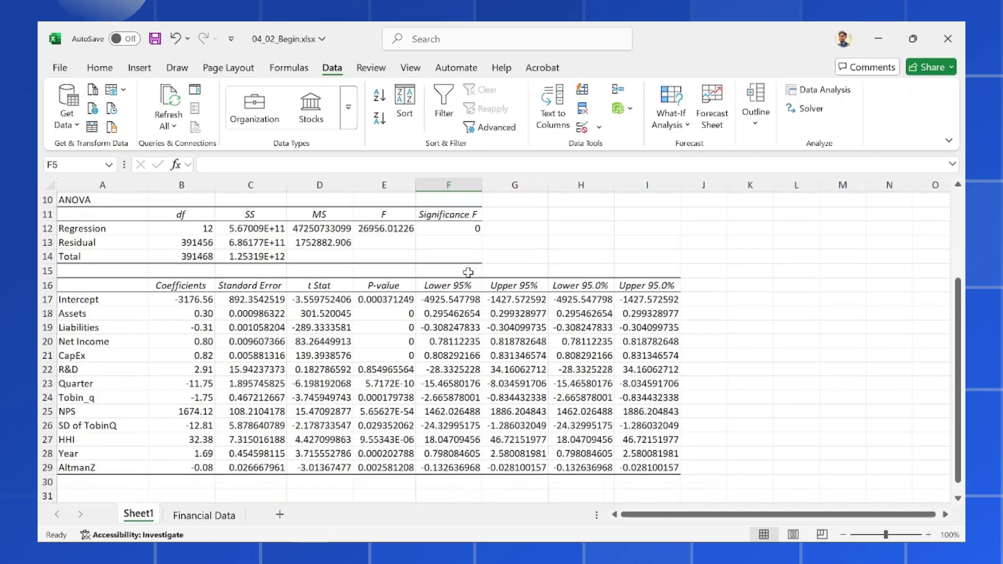
- Examine the coefficients of the predictors one by one, from Assets and Liabilities down to R&D
{"action": "left_click", "coordinate": [86, 313]}
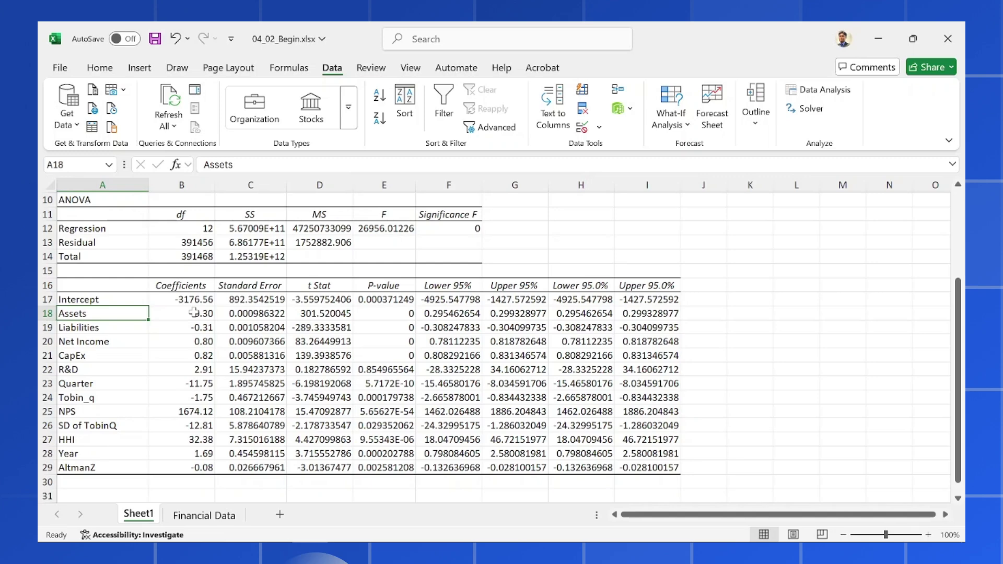
{"action": "left_click", "coordinate": [144, 326]}
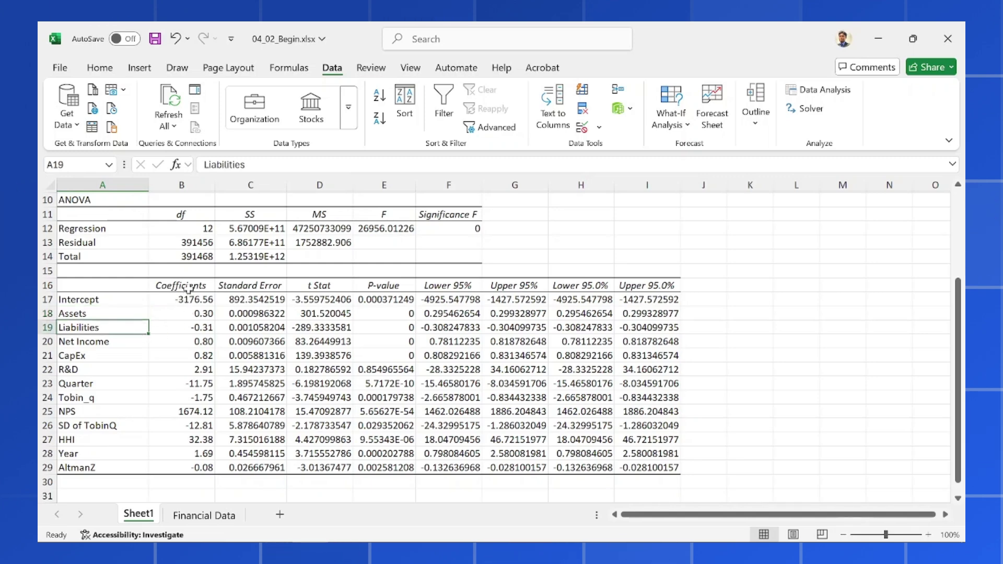
{"action": "left_click", "coordinate": [165, 330]}
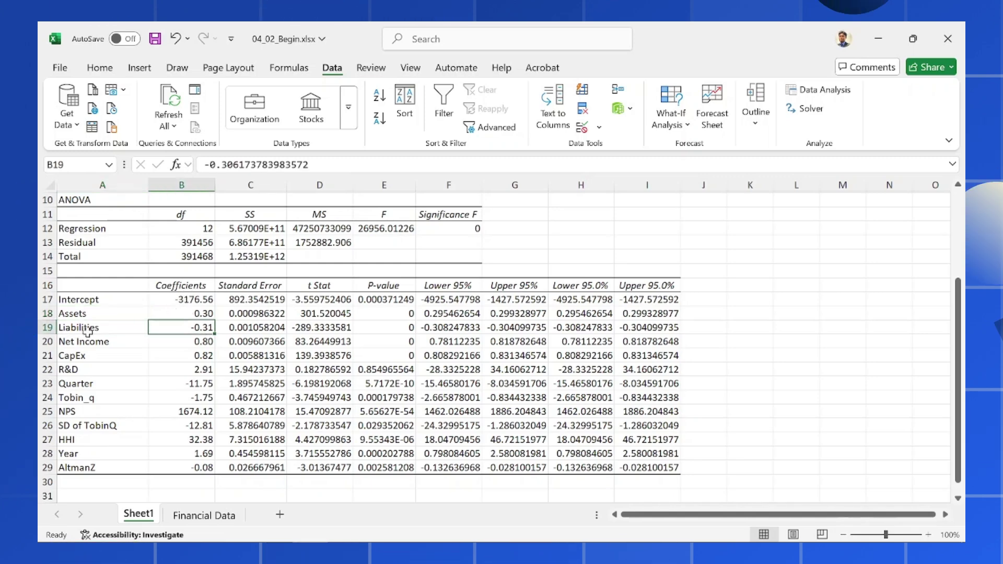
{"action": "left_click", "coordinate": [129, 329]}
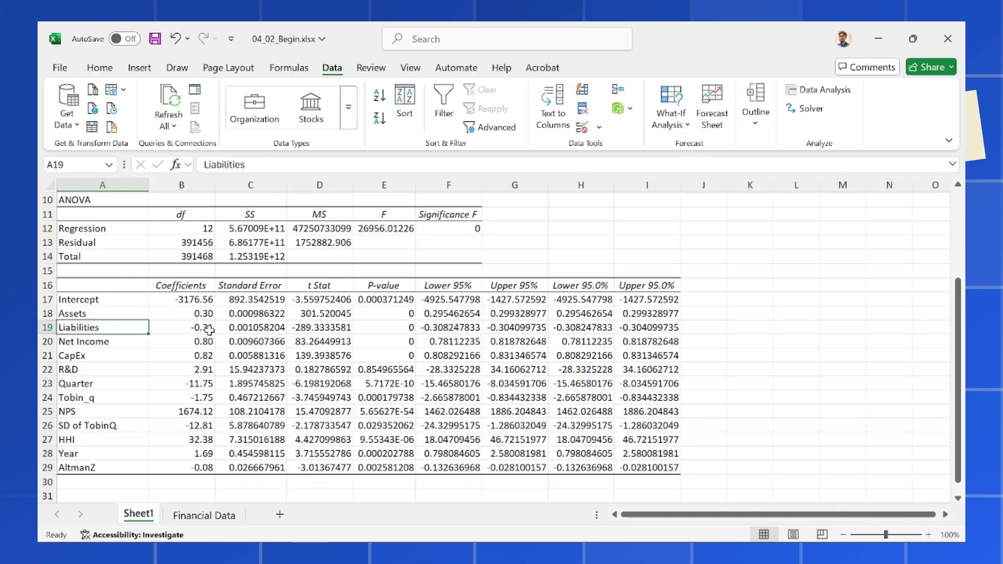
{"action": "key", "text": "Down"}
{"action": "key", "text": "Down"}
{"action": "key", "text": "Down"}
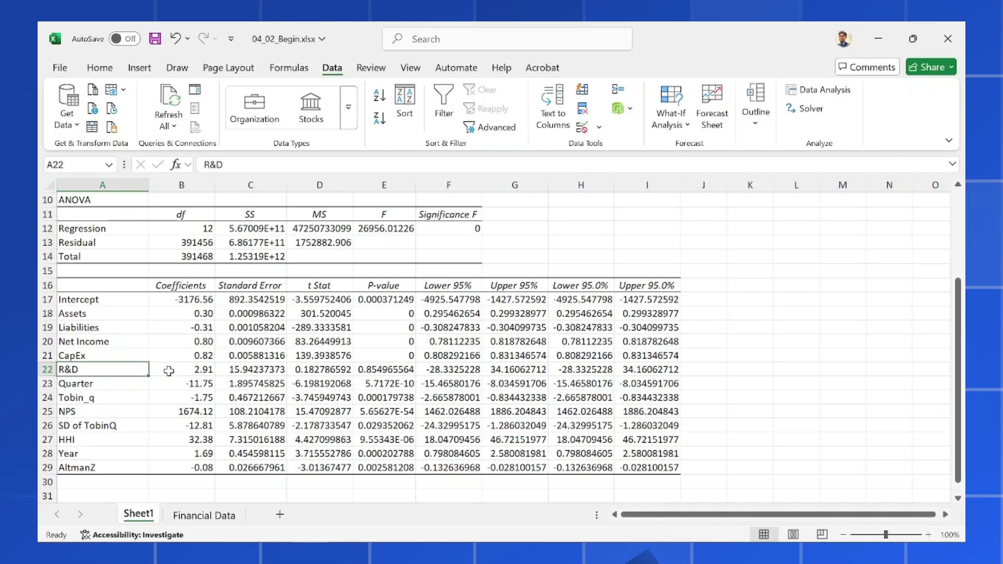
- Copy the variable names and their coefficients, including the header row, from A16:B29
{"action": "scroll", "coordinate": [169, 371], "scroll_direction": "up", "scroll_amount": 3}
{"action": "scroll", "coordinate": [313, 360], "scroll_direction": "down", "scroll_amount": 6}
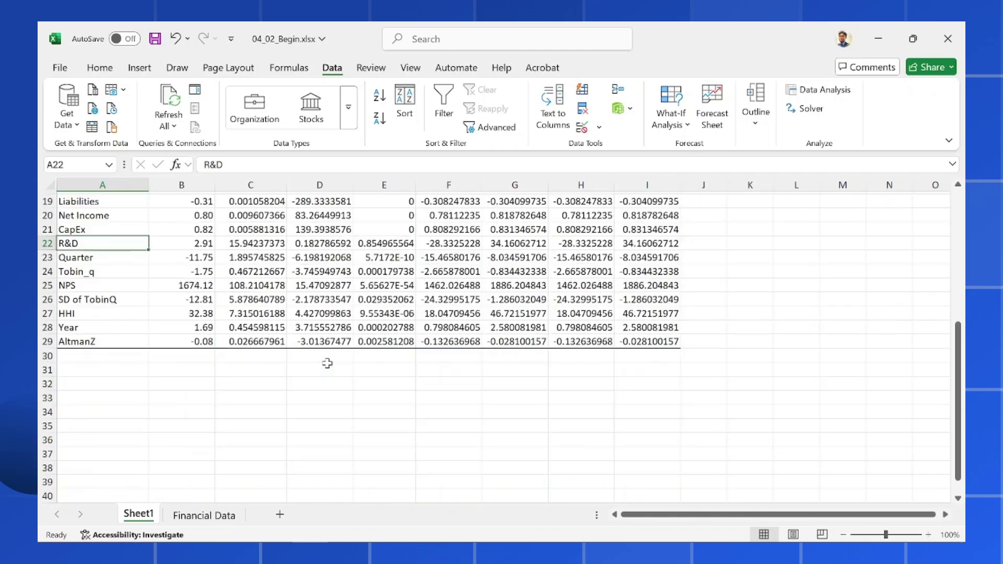
{"action": "scroll", "coordinate": [261, 369], "scroll_direction": "up", "scroll_amount": 6}
{"action": "scroll", "coordinate": [262, 369], "scroll_direction": "down", "scroll_amount": 1}
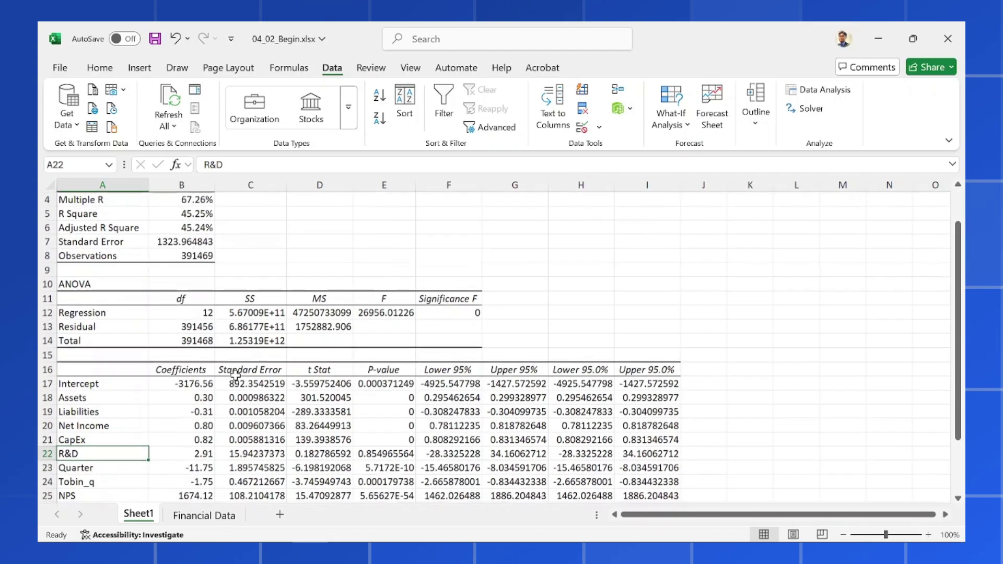
{"action": "scroll", "coordinate": [278, 357], "scroll_direction": "up", "scroll_amount": 1}
{"action": "scroll", "coordinate": [278, 356], "scroll_direction": "down", "scroll_amount": 3}
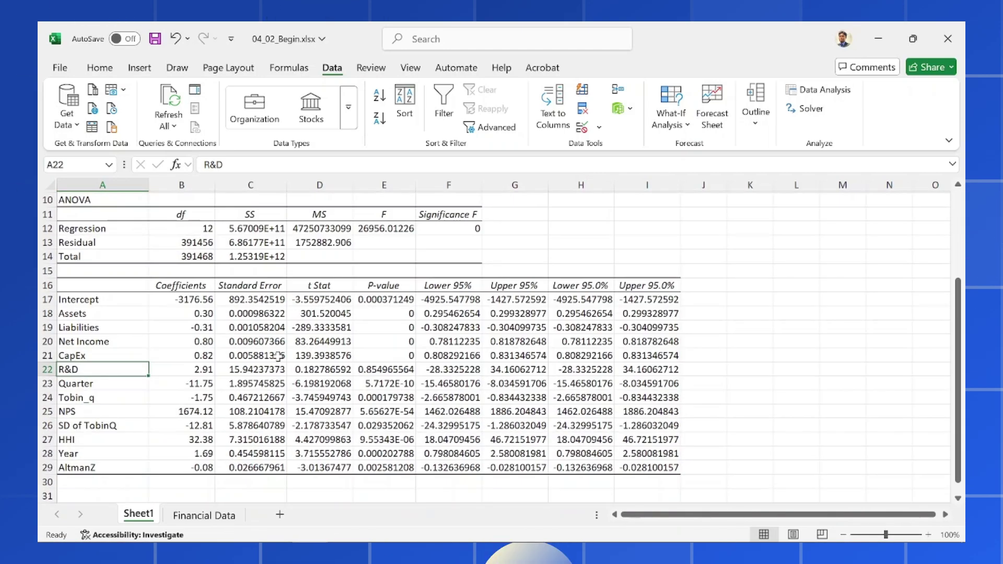
{"action": "left_click_drag", "start_coordinate": [102, 285], "coordinate": [198, 467]}
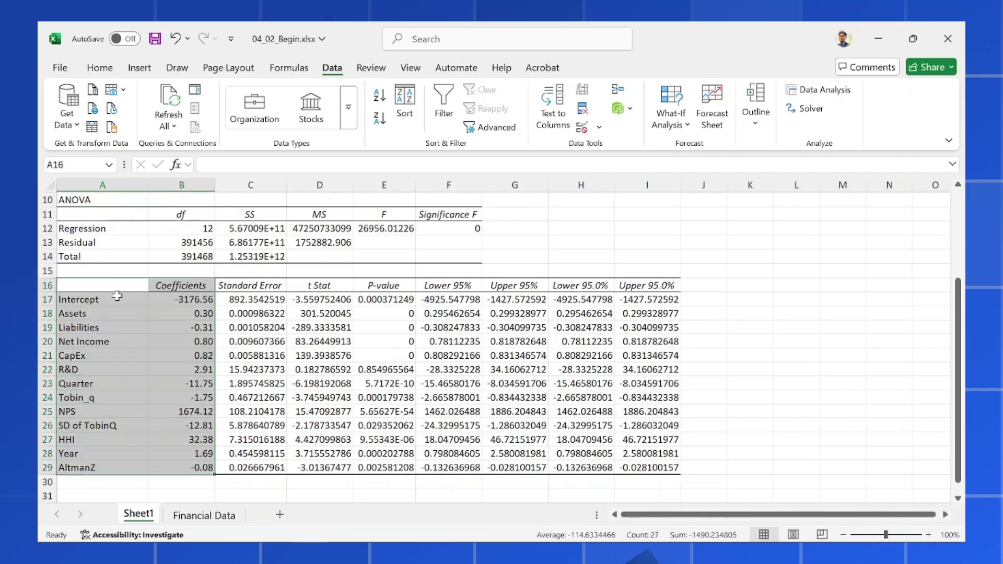
{"action": "scroll", "coordinate": [143, 328], "scroll_direction": "up", "scroll_amount": 2}
{"action": "scroll", "coordinate": [143, 328], "scroll_direction": "up", "scroll_amount": 1}
{"action": "key", "text": "ctrl+c"}
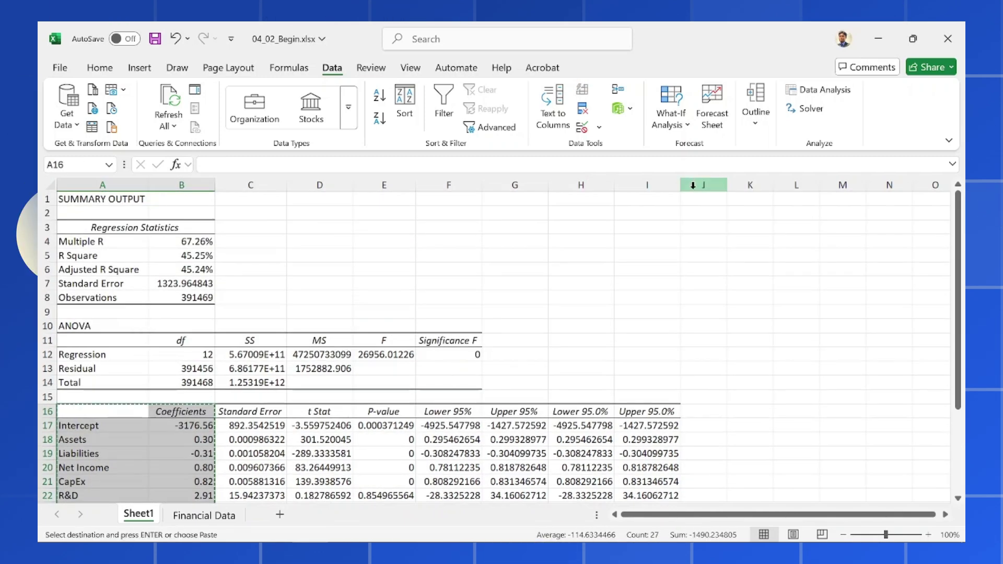
- Paste the copied coefficient table as values only, starting at cell K3
{"action": "left_click", "coordinate": [642, 230]}
{"action": "right_click", "coordinate": [642, 231]}
{"action": "key", "text": "Escape"}
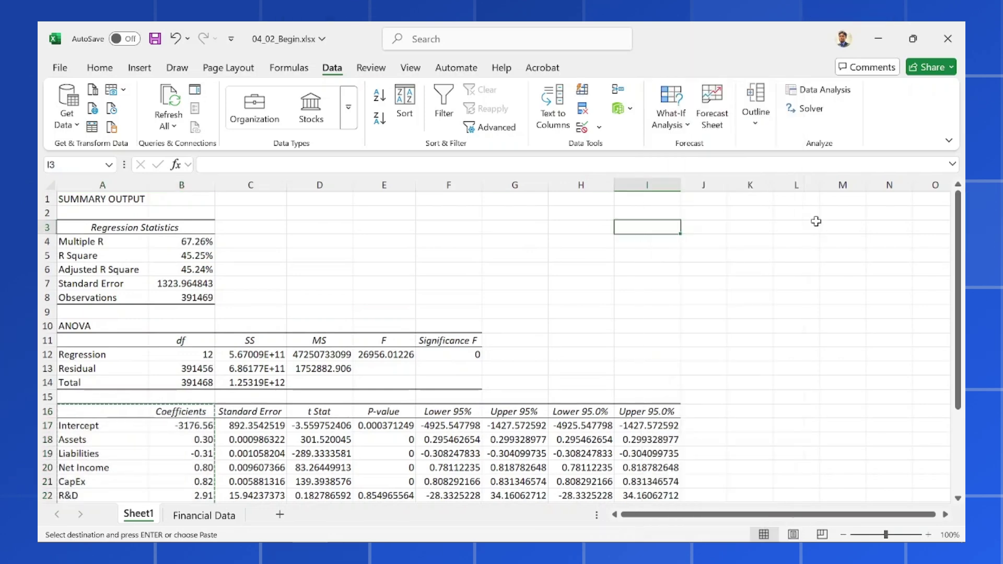
{"action": "left_click", "coordinate": [751, 229]}
{"action": "right_click", "coordinate": [755, 229]}
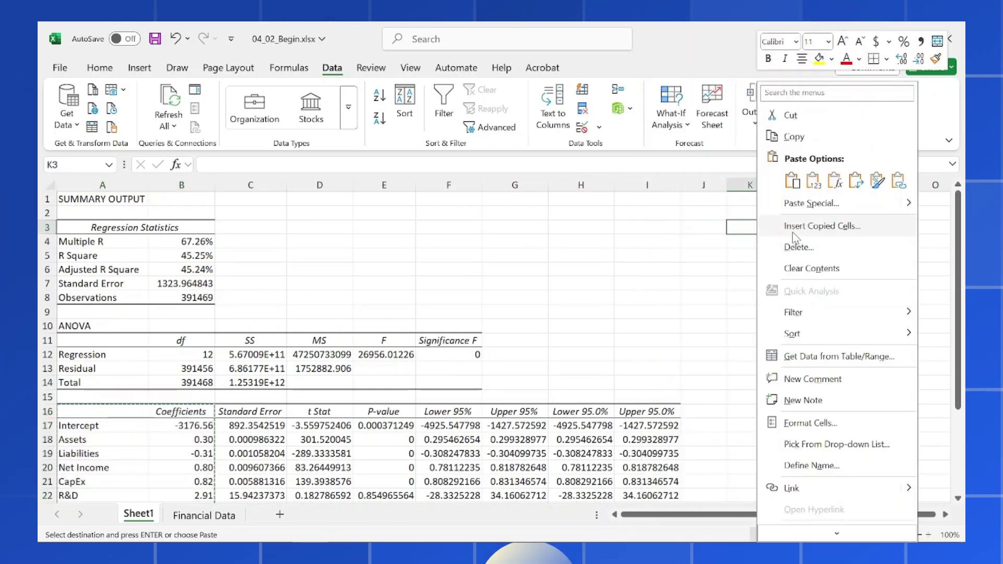
{"action": "left_click", "coordinate": [814, 180]}
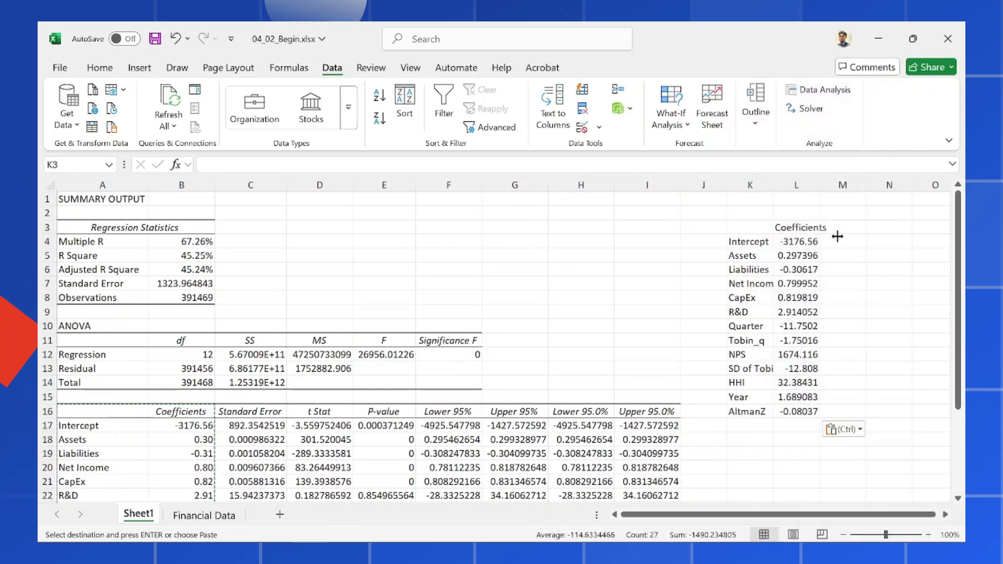
- Autofit columns K and L to the pasted names and coefficients, and select cell M4 beside the Intercept coefficient
{"action": "double_click", "coordinate": [820, 185]}
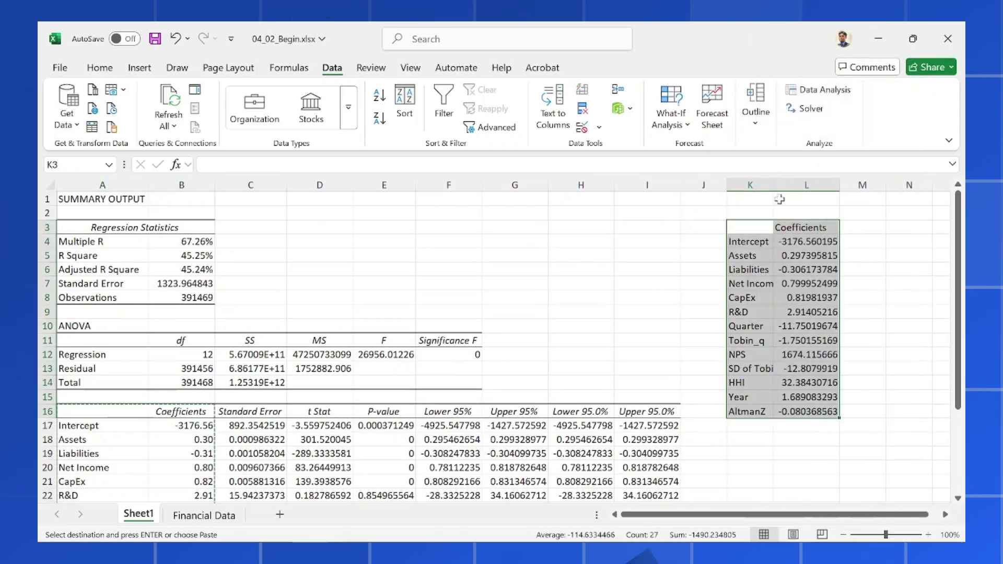
{"action": "double_click", "coordinate": [774, 184]}
{"action": "left_click", "coordinate": [867, 241]}
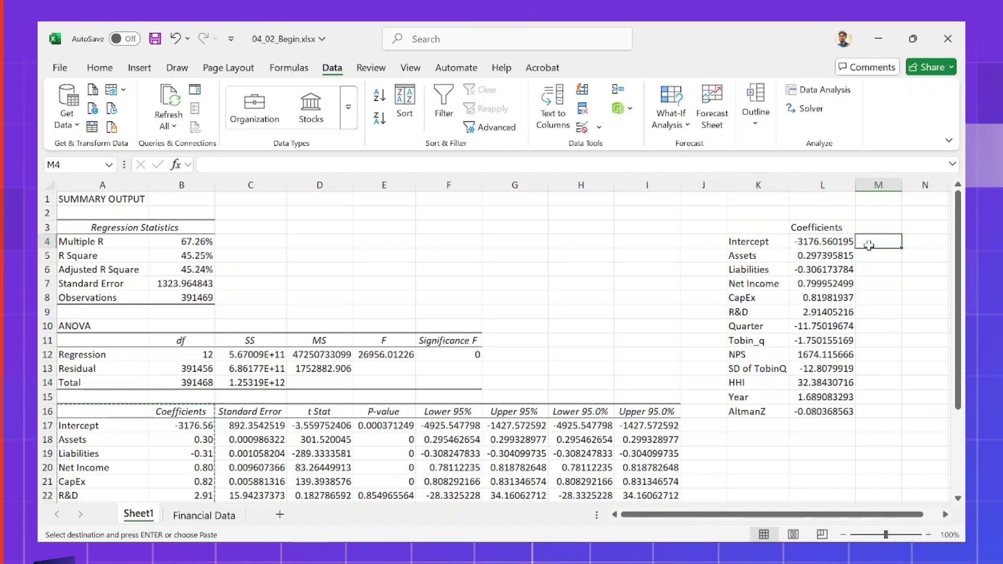
- Add the header Input in M3 above the empty cells beside the coefficients
{"action": "left_click_drag", "start_coordinate": [865, 238], "coordinate": [871, 395]}
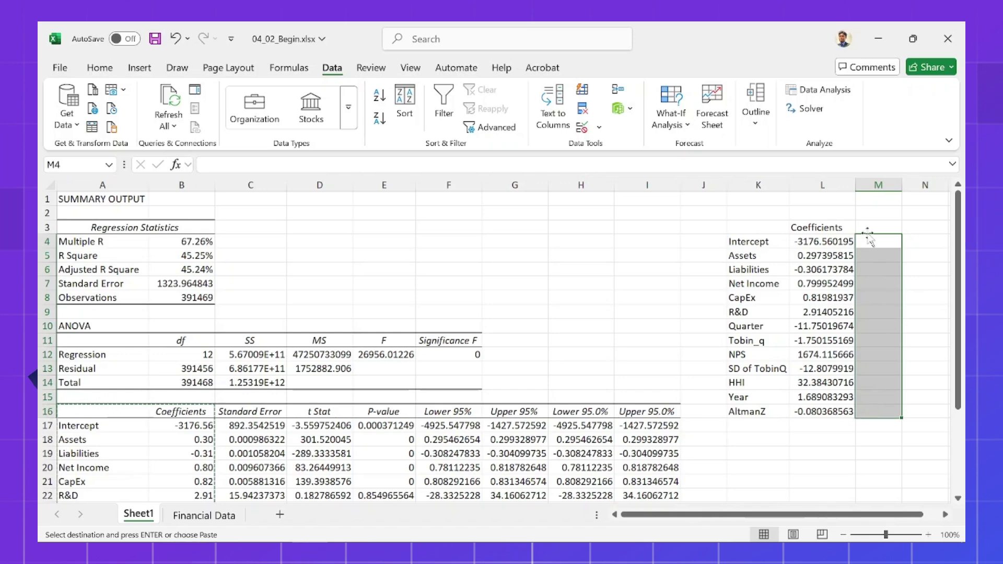
{"action": "left_click", "coordinate": [868, 213]}
{"action": "left_click", "coordinate": [871, 224]}
{"action": "type", "text": "Input"}
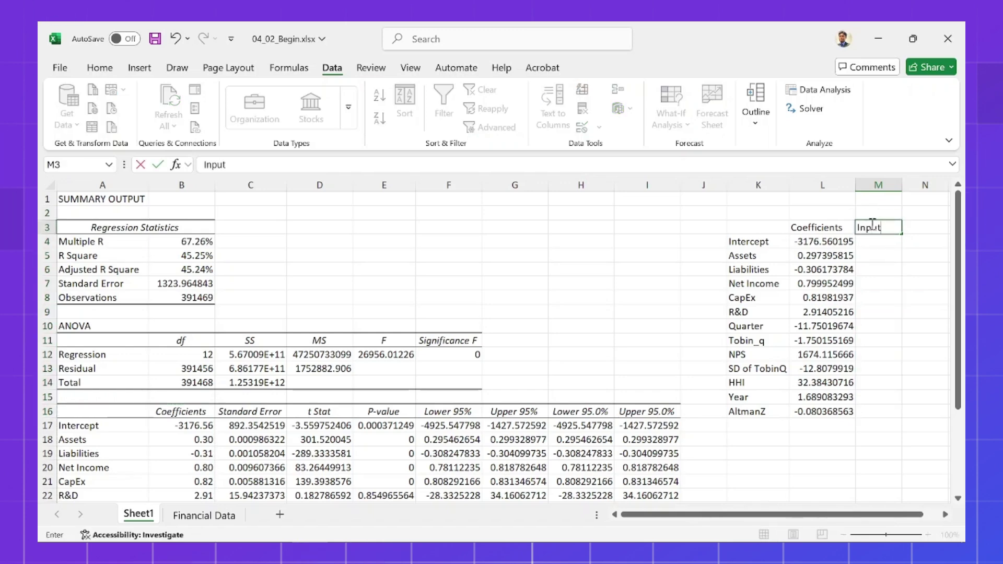
- Label cell K2 above the coefficient table as Sales
{"action": "key", "text": "Up"}
{"action": "key", "text": "Down"}
{"action": "key", "text": "Left"}
{"action": "key", "text": "Left"}
{"action": "key", "text": "Up"}
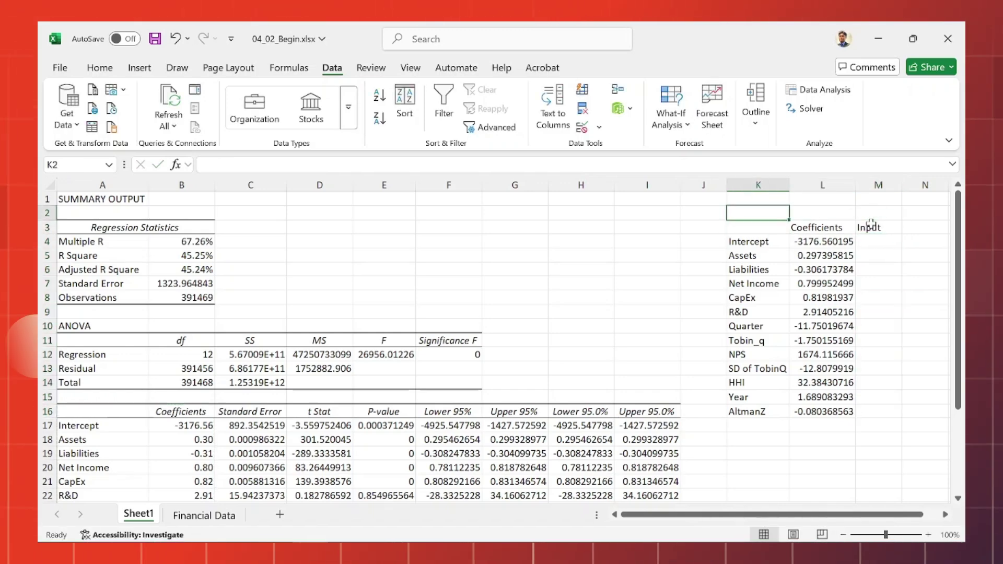
{"action": "type", "text": "Sales"}
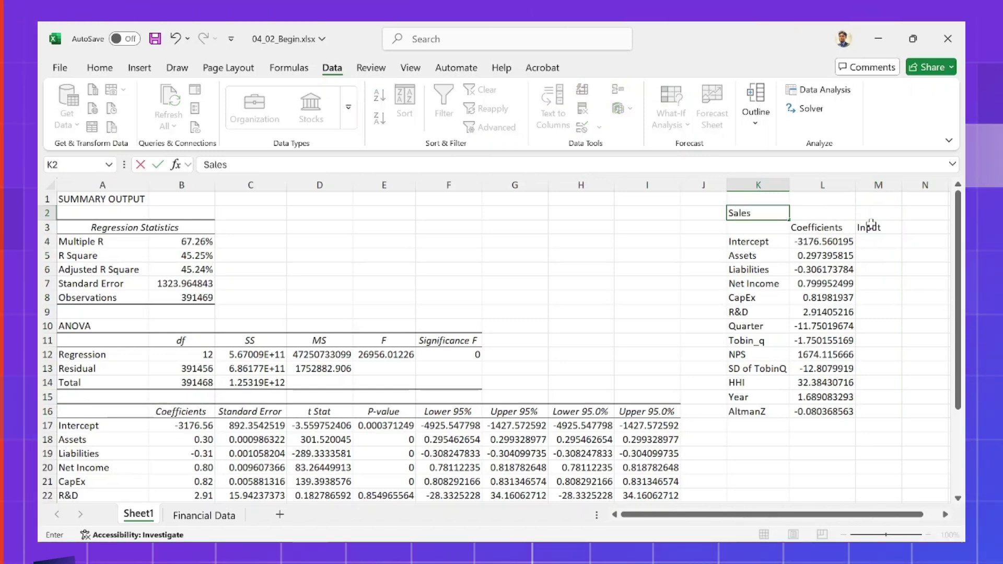
- Check the average of the whole Assets column on the Financial Data sheet
{"action": "key", "text": "Right"}
{"action": "key", "text": "Down"}
{"action": "key", "text": "Down"}
{"action": "key", "text": "Right"}
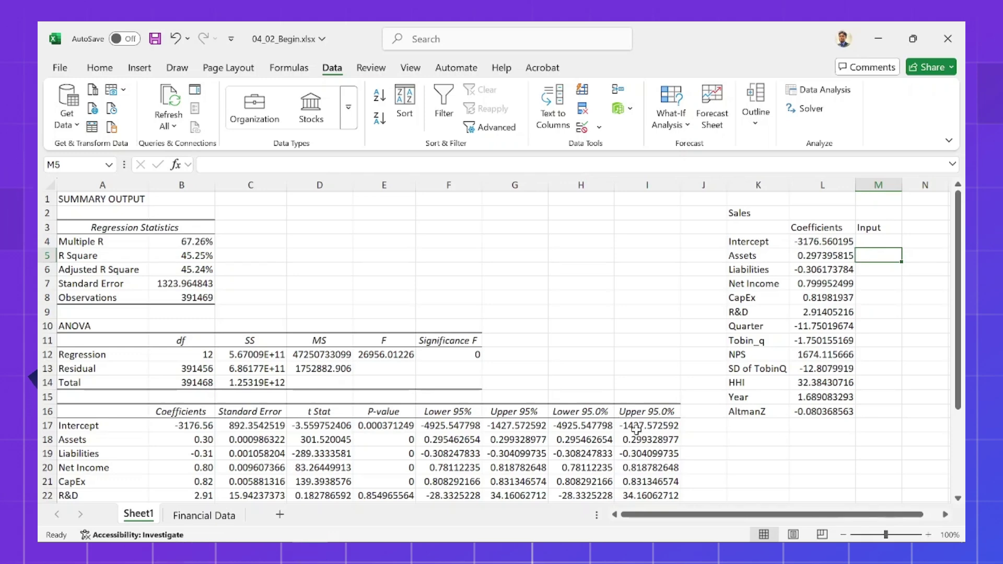
{"action": "left_click", "coordinate": [212, 515]}
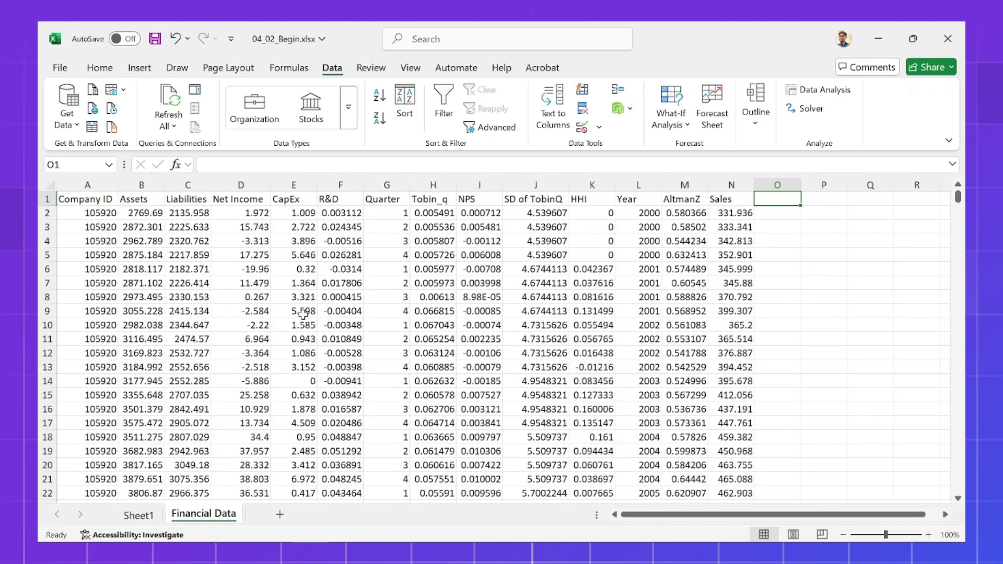
{"action": "left_click", "coordinate": [142, 214]}
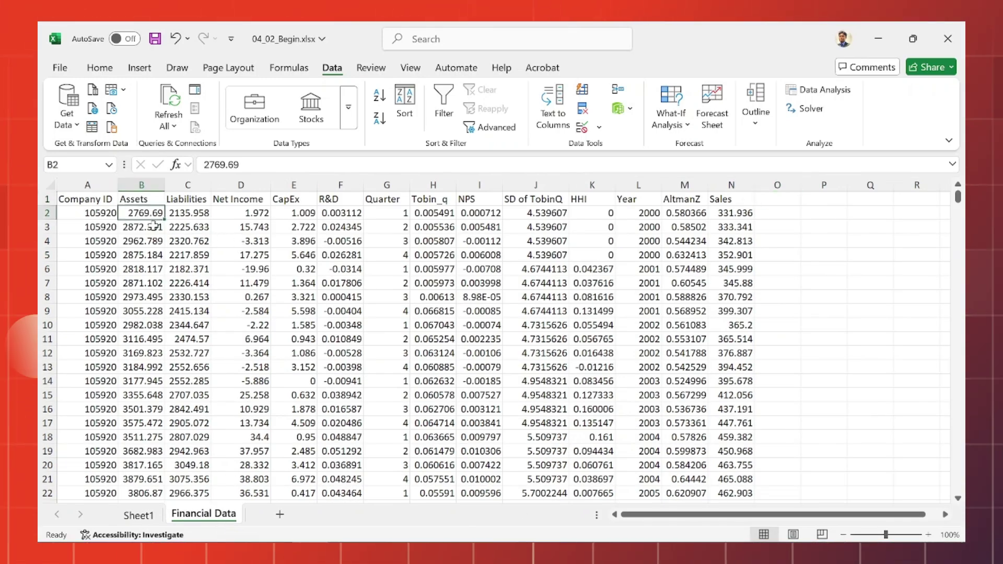
{"action": "left_click", "coordinate": [147, 186]}
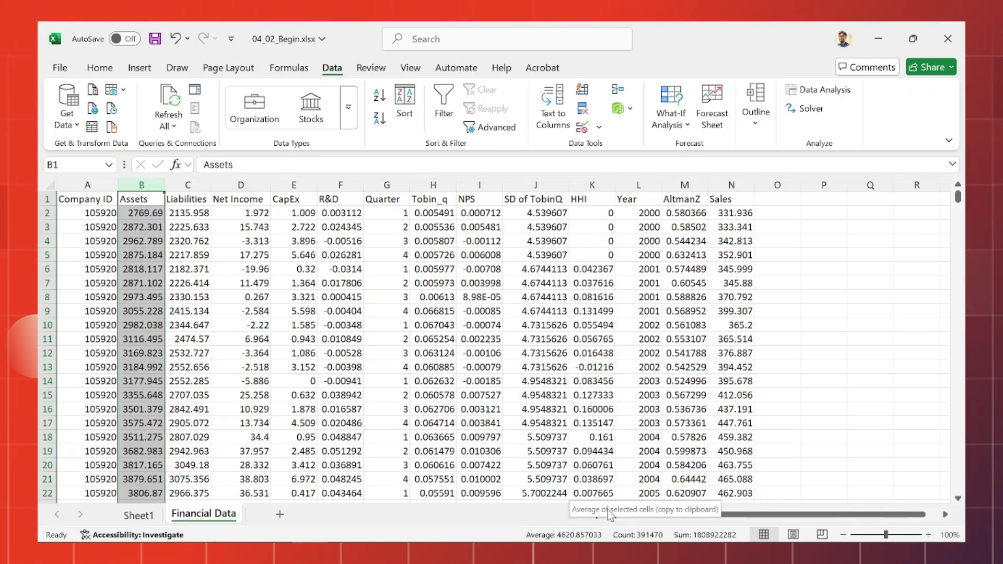
- Return to Sheet1 and enter 5000 as the Assets input in M5
{"action": "left_click", "coordinate": [143, 518]}
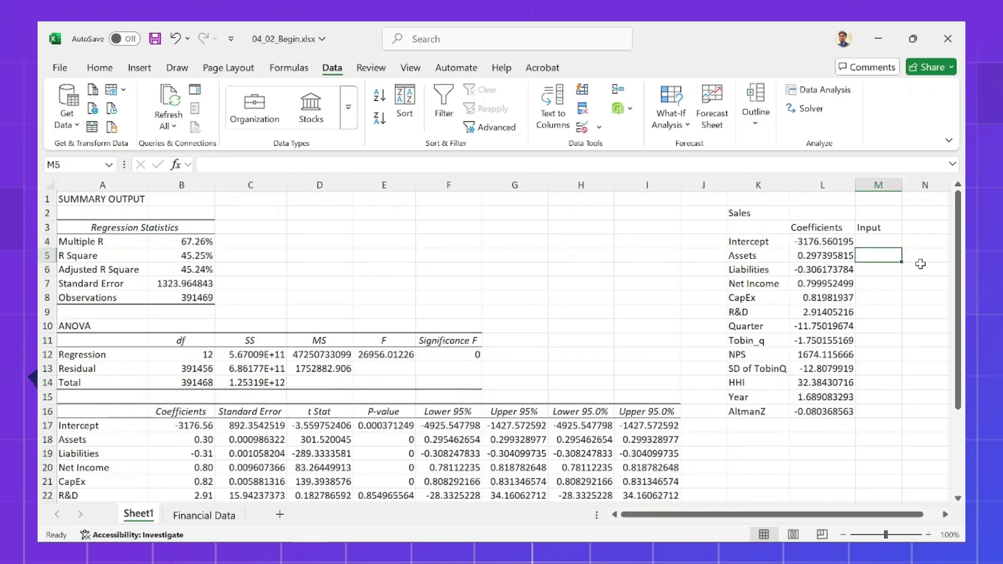
{"action": "type", "text": "5000"}
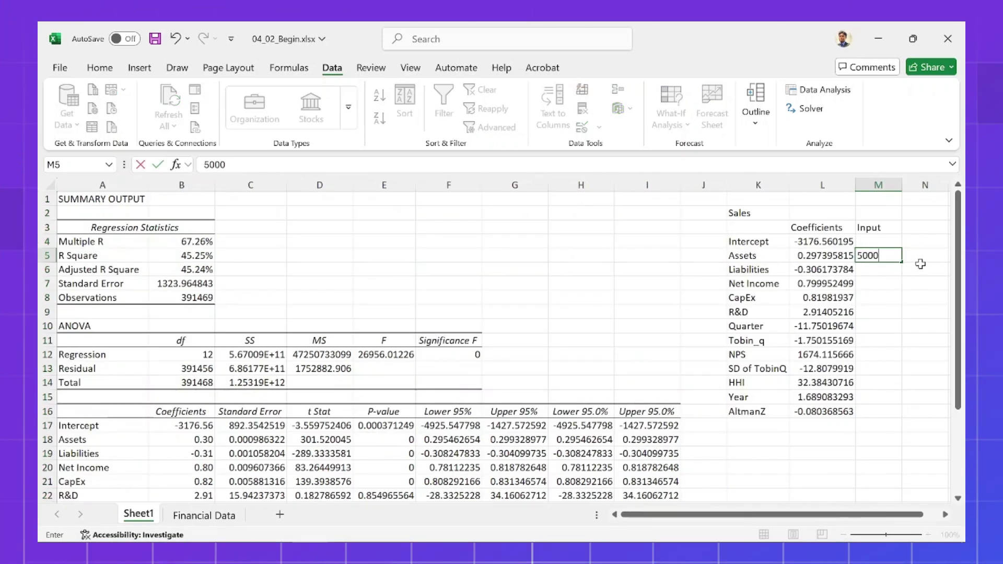
{"action": "key", "text": "Return"}
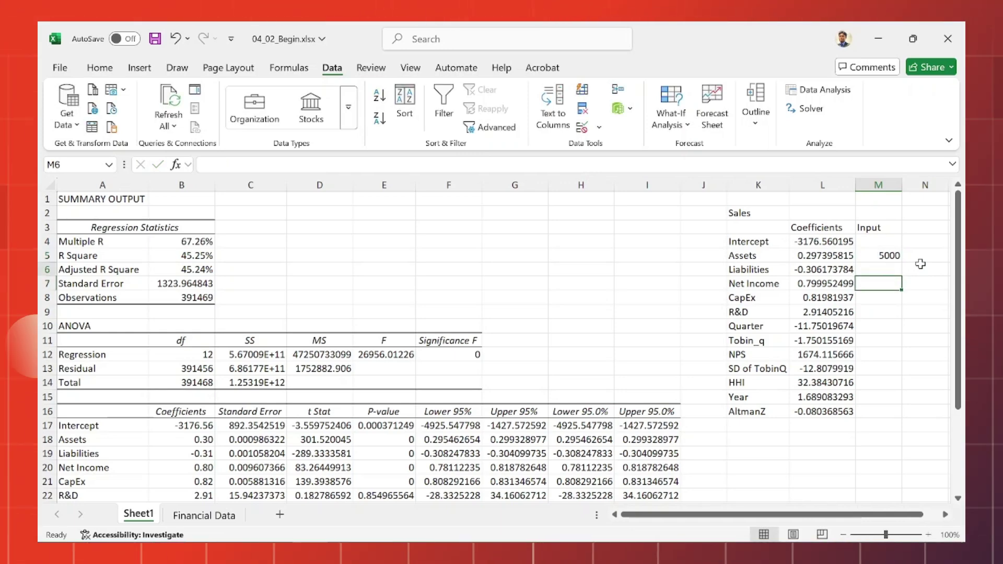
- Paste the inputs 500, 100, 350, 50, 3, 5, 0.001, 5, 0.05, 2017 and 0.7 into M6:M16, and set the Intercept input in M4 to 1
{"action": "left_click_drag", "start_coordinate": [883, 269], "coordinate": [873, 412]}
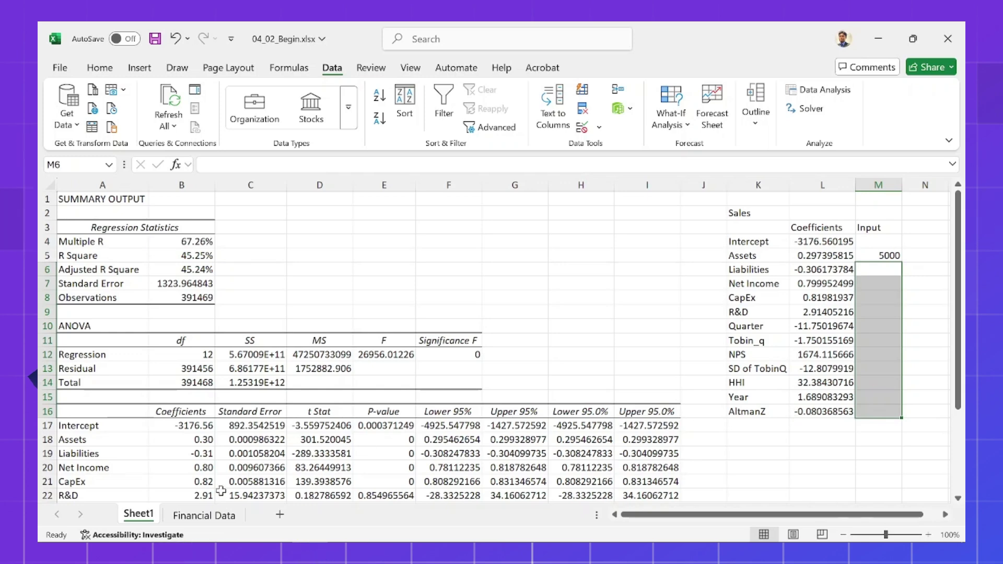
{"action": "key", "text": "ctrl+v"}
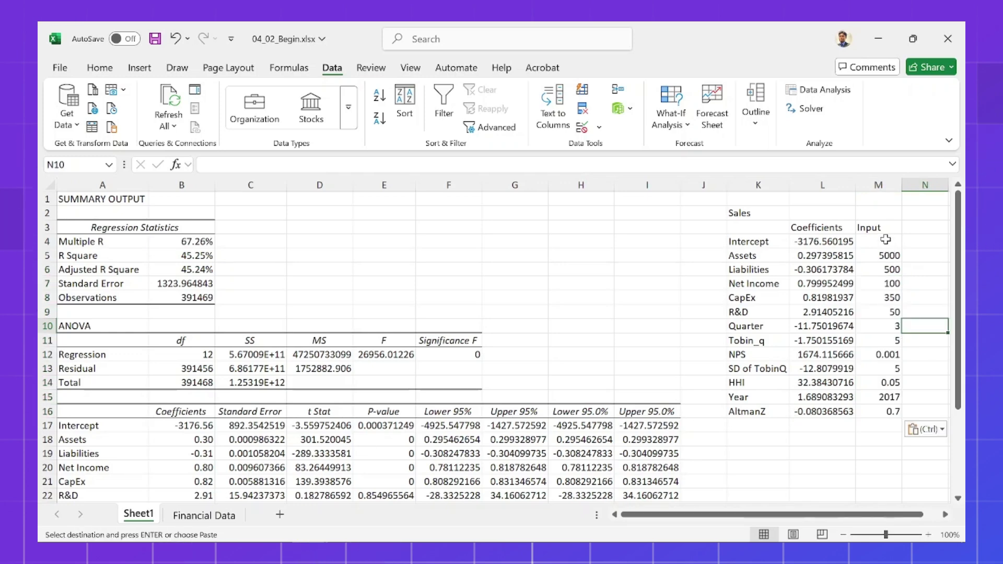
{"action": "left_click", "coordinate": [886, 239]}
{"action": "type", "text": "1"}
{"action": "key", "text": "Return"}
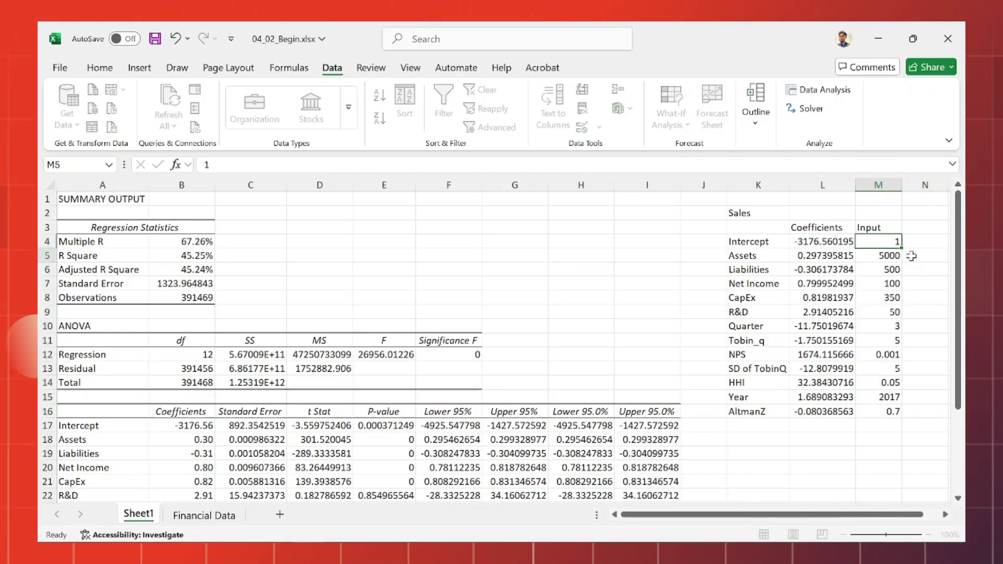
- Add the header Firm XYZ in N3 beside the Input header
{"action": "key", "text": "Up"}
{"action": "key", "text": "Right"}
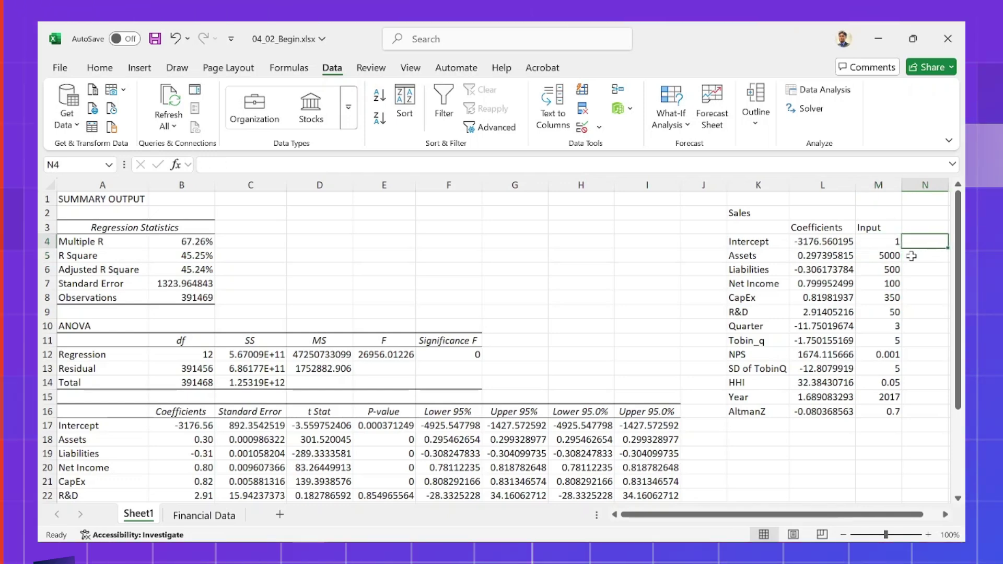
{"action": "scroll", "coordinate": [912, 255], "scroll_direction": "right", "scroll_amount": 1}
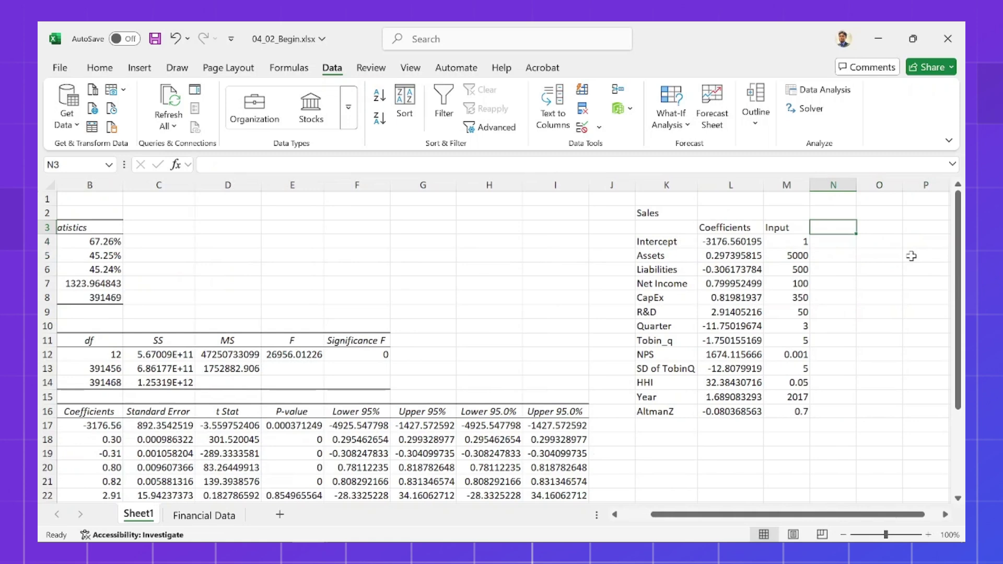
{"action": "key", "text": "Up"}
{"action": "type", "text": "Fi"}
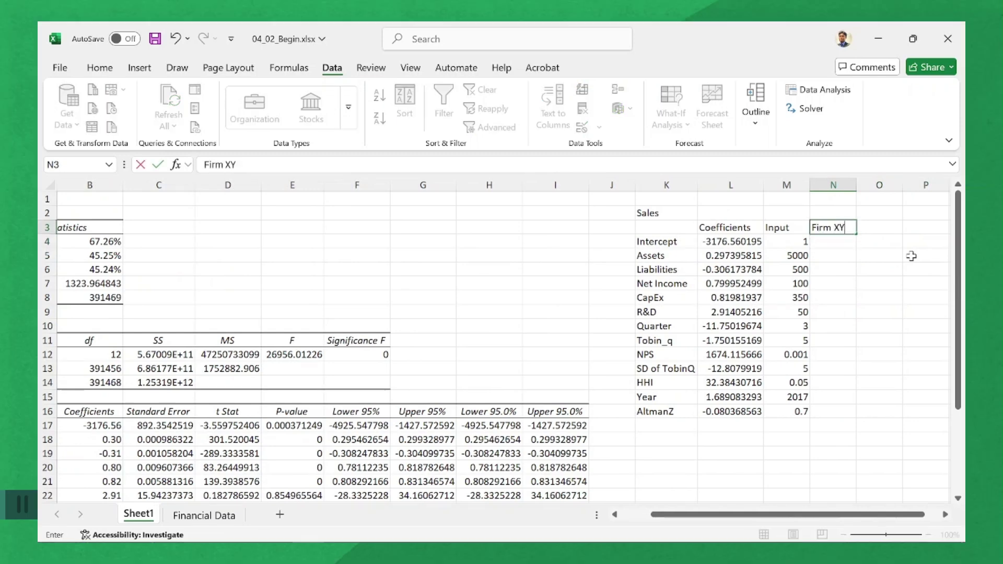
{"action": "key", "text": "Return"}
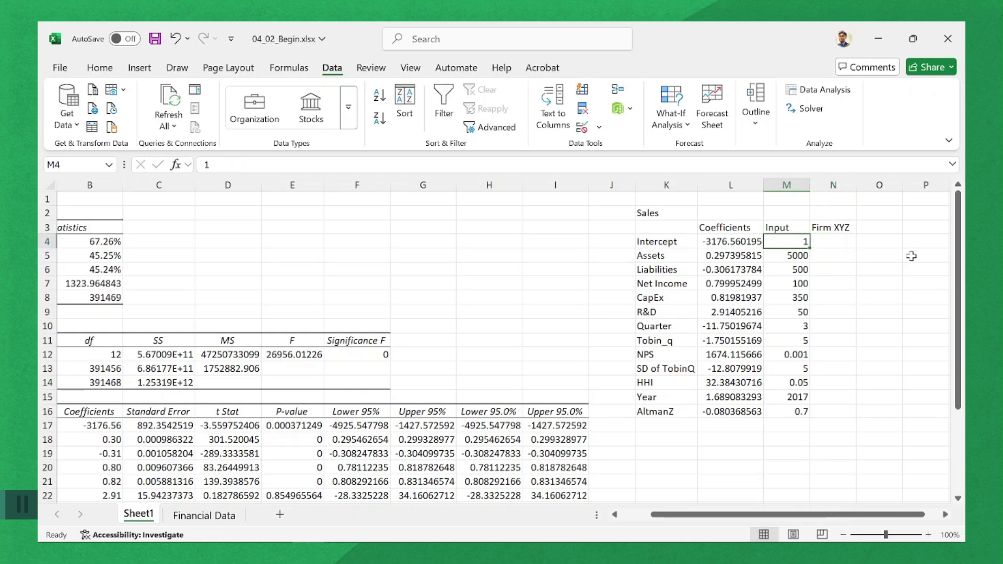
- Multiply coefficient by input in N4 with =L4*M4 and fill the formula down to N16
{"action": "type", "text": "="}
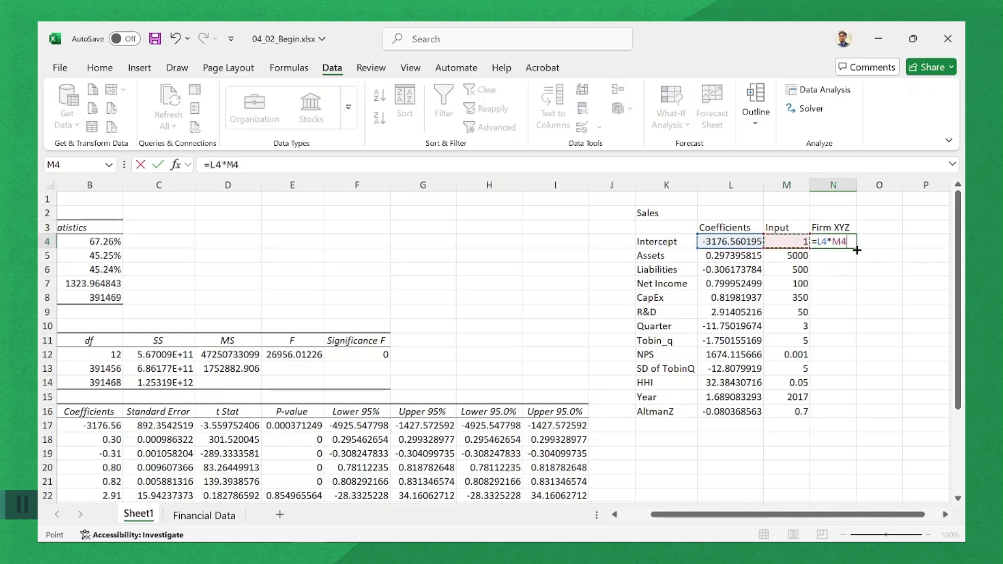
{"action": "left_click_drag", "start_coordinate": [859, 250], "coordinate": [854, 323]}
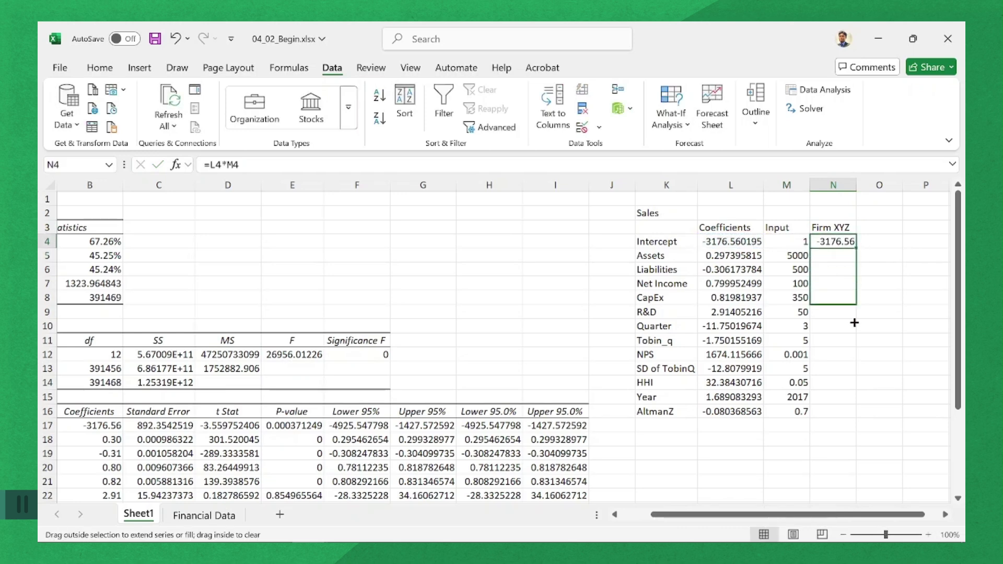
{"action": "left_click_drag", "start_coordinate": [853, 412], "coordinate": [854, 413]}
{"action": "left_click", "coordinate": [830, 426]}
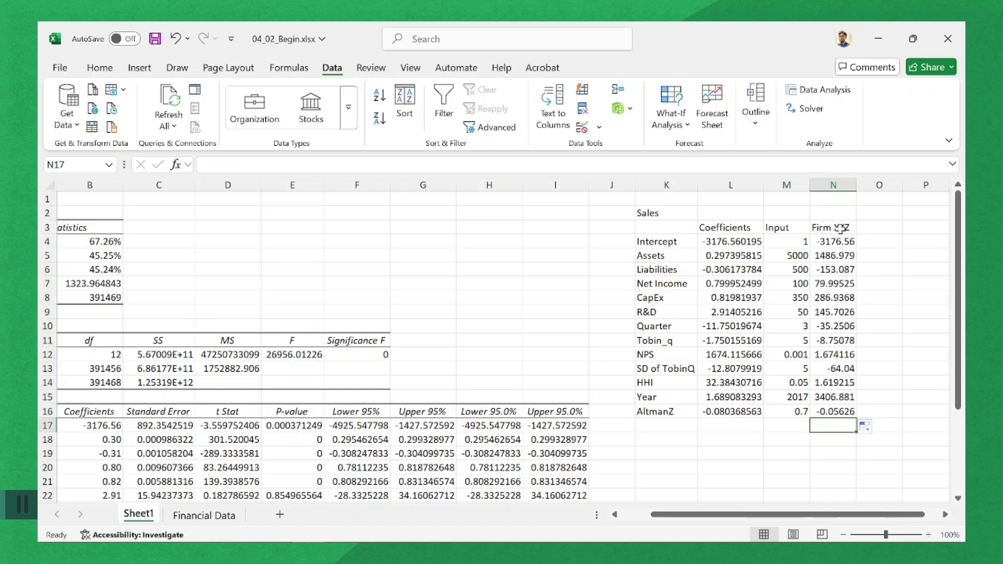
- Calculate the Sales value in L2 from the Firm XYZ column with =SUM(N5:N16)
{"action": "left_click_drag", "start_coordinate": [835, 245], "coordinate": [836, 409]}
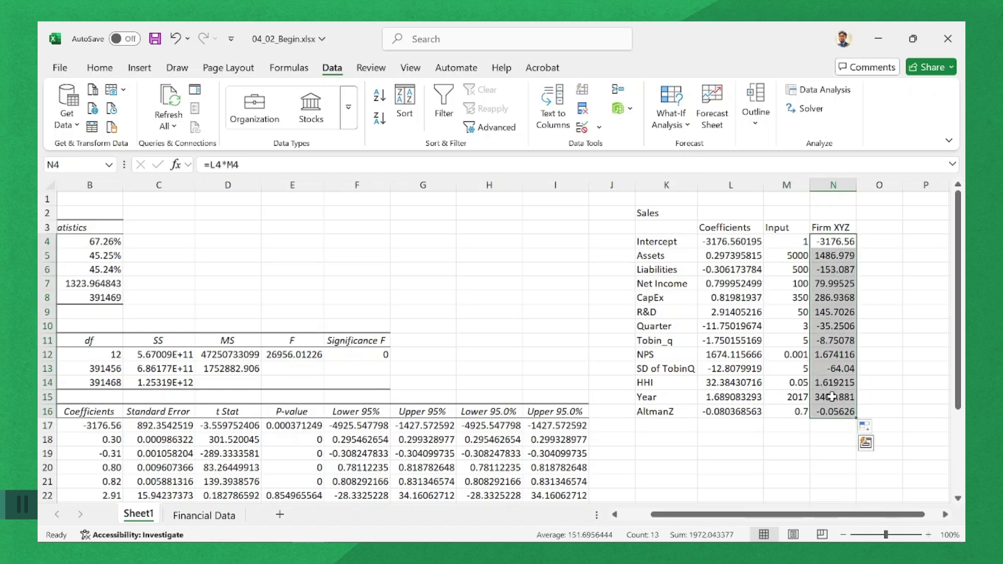
{"action": "left_click", "coordinate": [739, 215]}
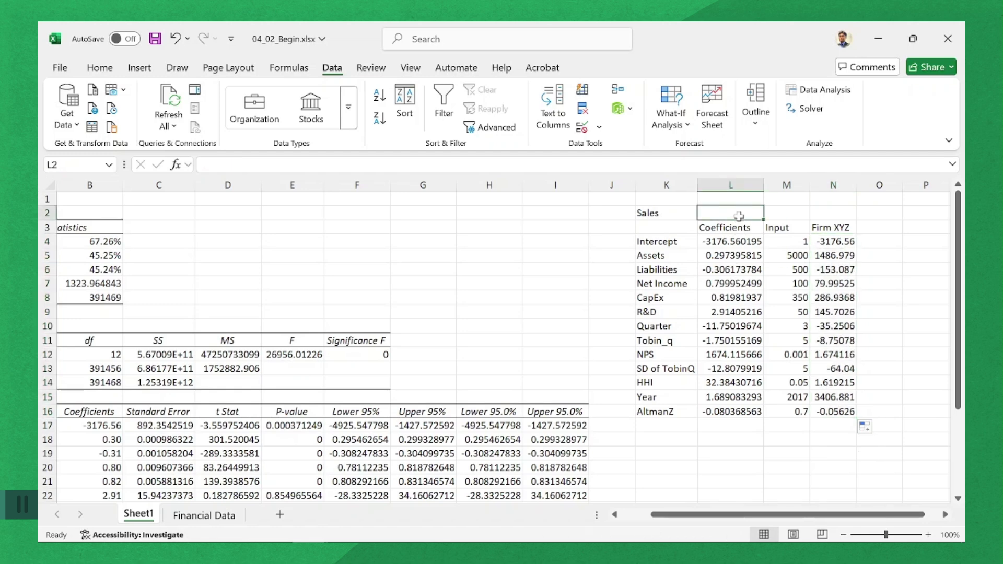
{"action": "type", "text": "=SUM("}
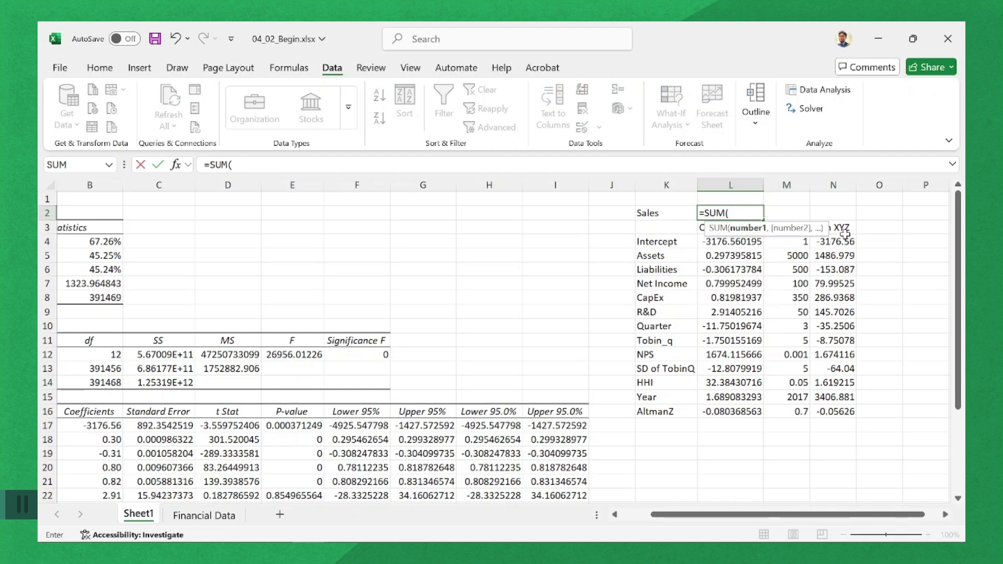
{"action": "left_click_drag", "start_coordinate": [842, 241], "coordinate": [840, 299]}
{"action": "left_click_drag", "start_coordinate": [838, 255], "coordinate": [841, 417]}
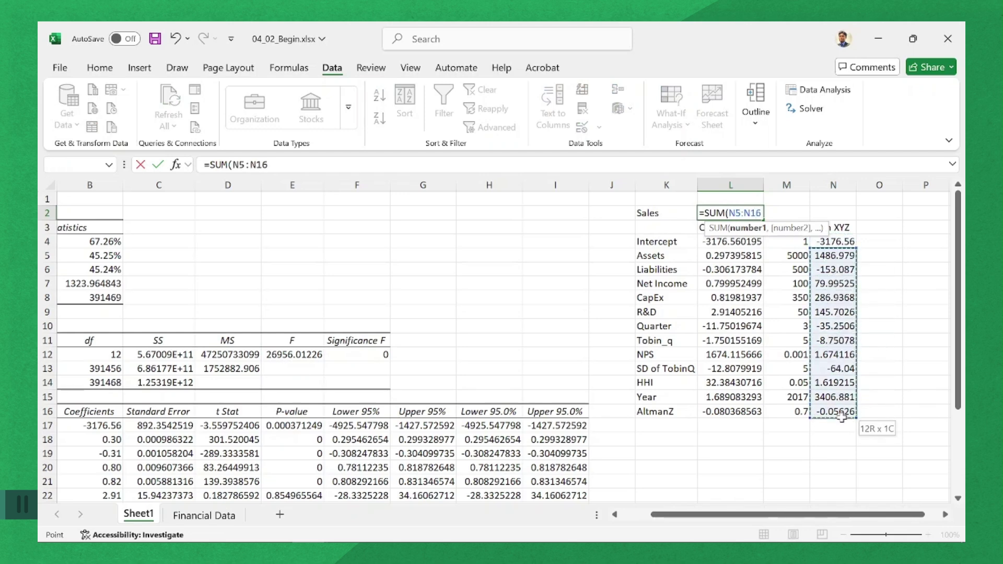
{"action": "type", "text": ")"}
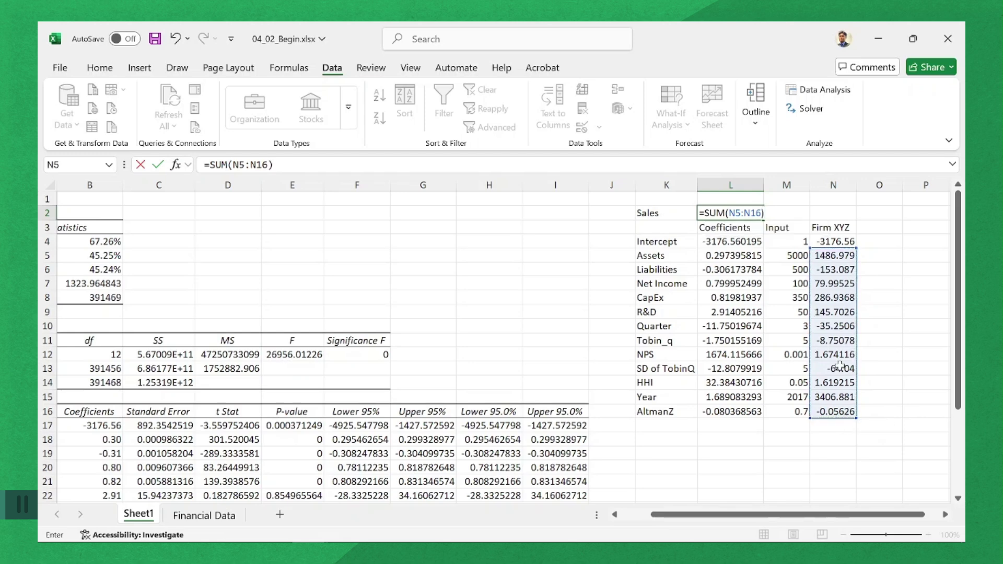
{"action": "key", "text": "Return"}
{"action": "key", "text": "Up"}
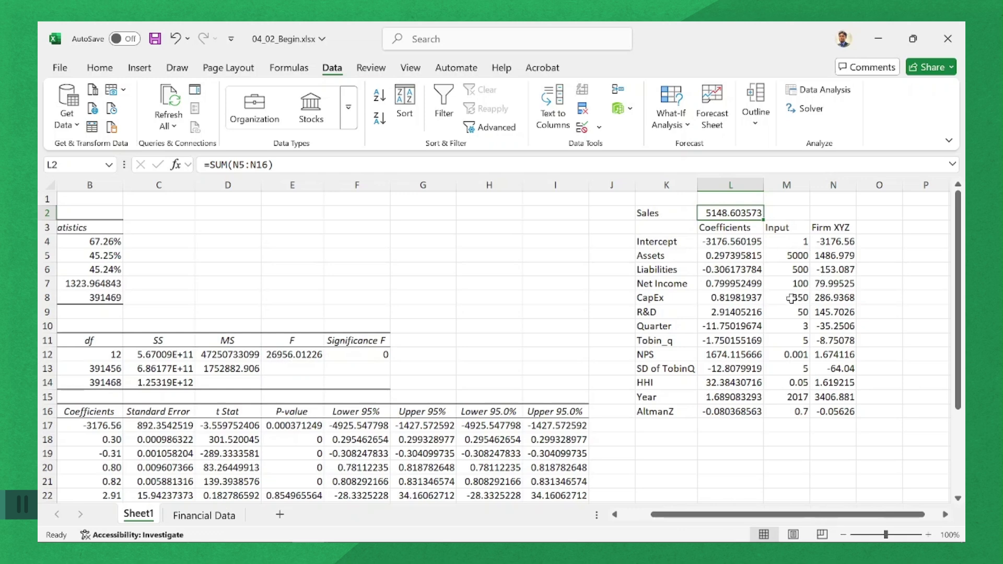
- Set the R&D input in M9 to 150
{"action": "left_click", "coordinate": [783, 313]}
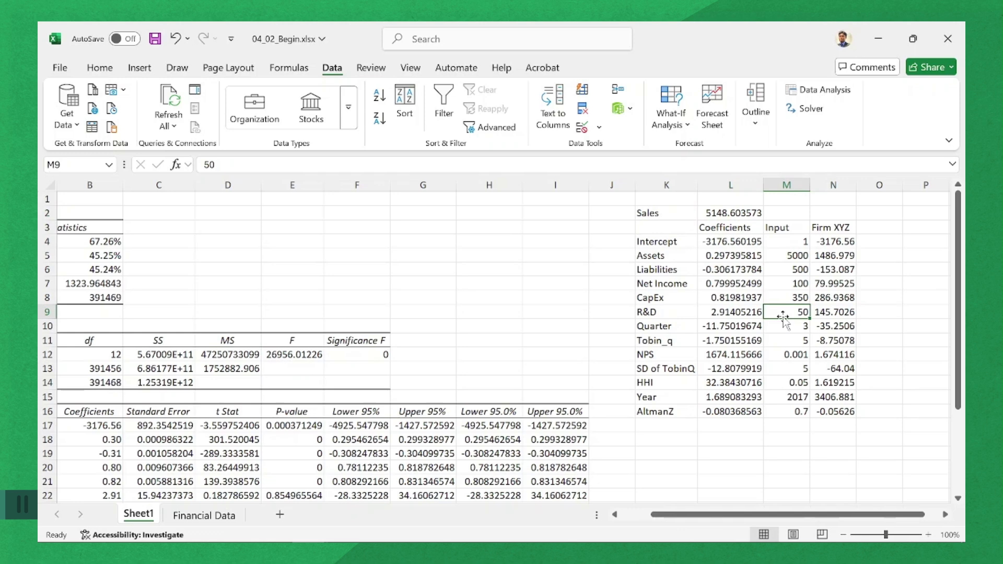
{"action": "type", "text": "1"}
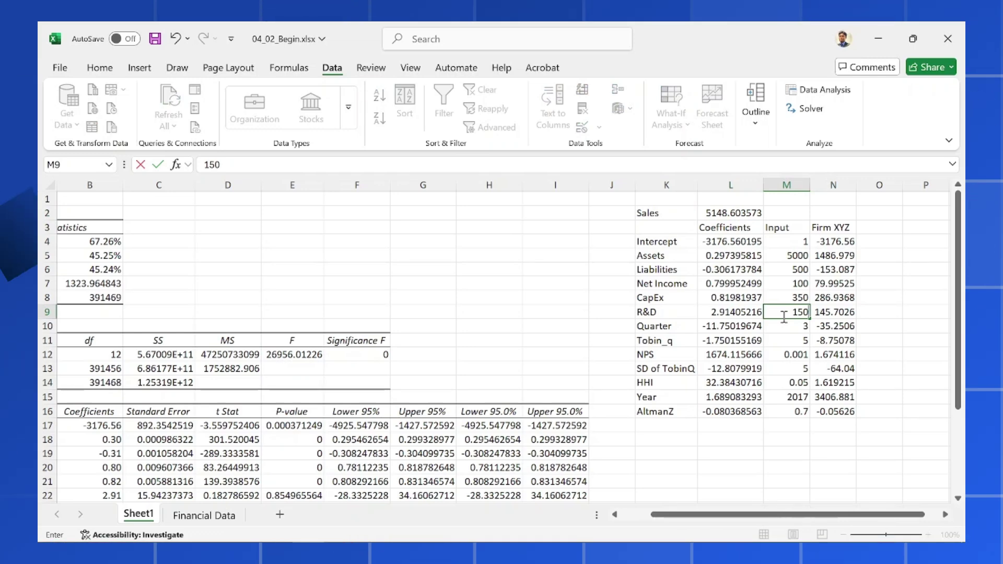
{"action": "key", "text": "Return"}
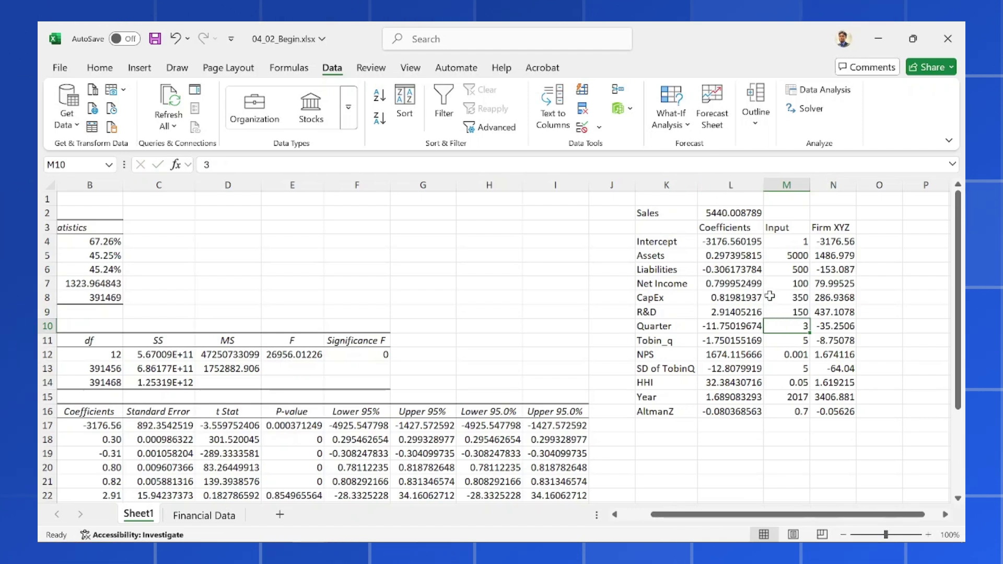
- Set the Assets input in M5 to 10000 and check the Sales prediction in L2
{"action": "left_click", "coordinate": [781, 256]}
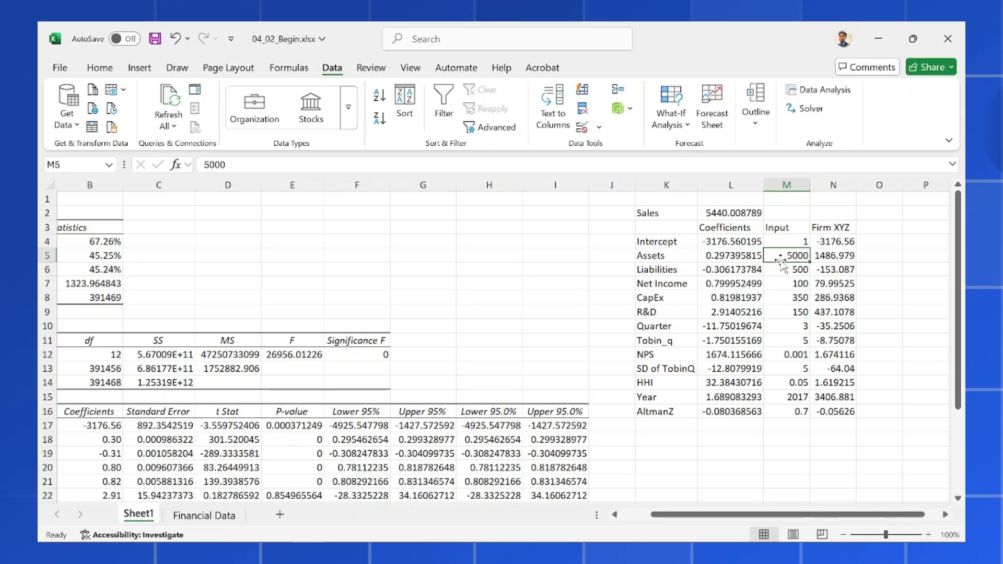
{"action": "type", "text": "10000"}
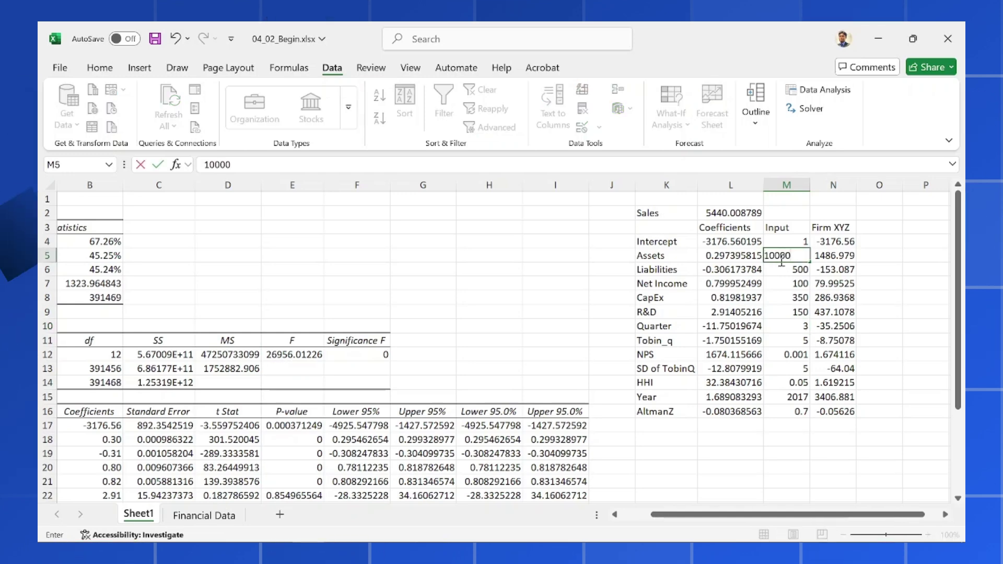
{"action": "key", "text": "Return"}
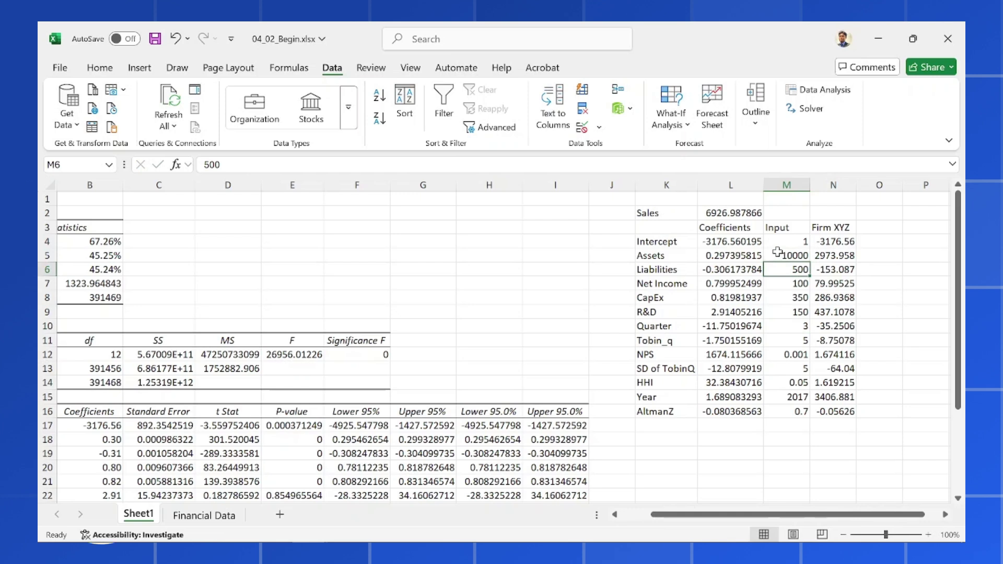
{"action": "left_click", "coordinate": [713, 211]}
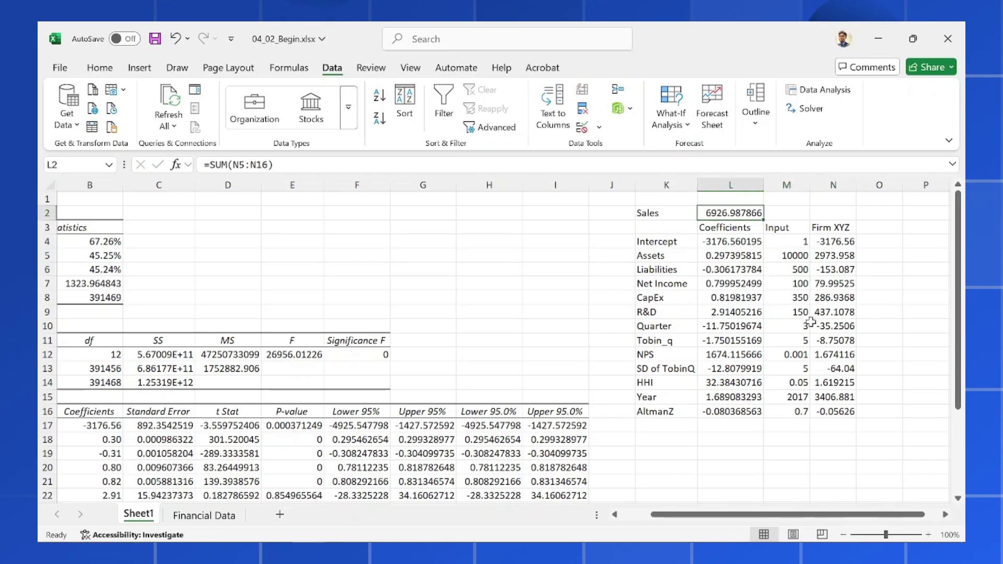
- Set the NPS input in M12 to 0.002 and check the Sales prediction in L2
{"action": "left_click", "coordinate": [803, 355]}
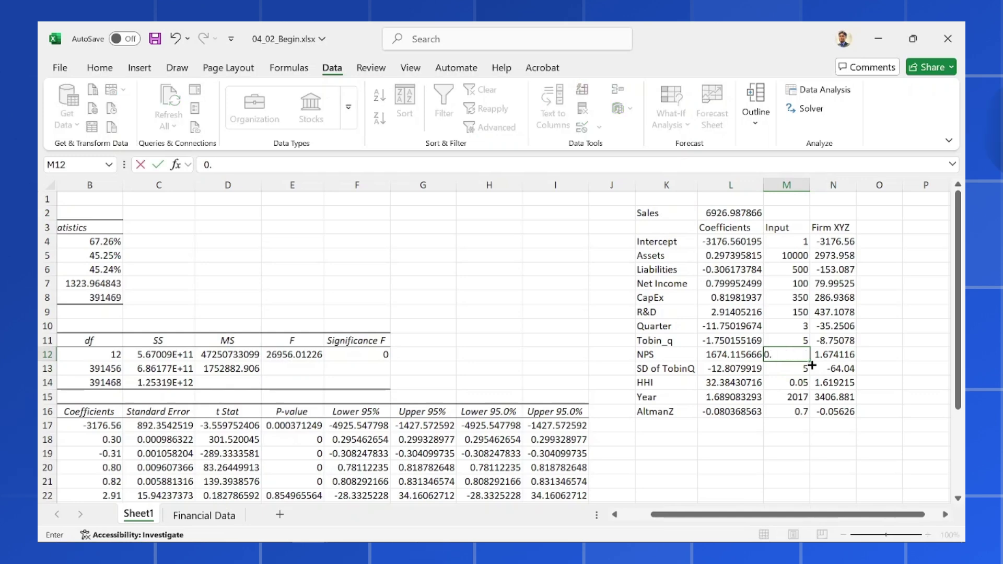
{"action": "type", "text": "0.002"}
{"action": "key", "text": "Return"}
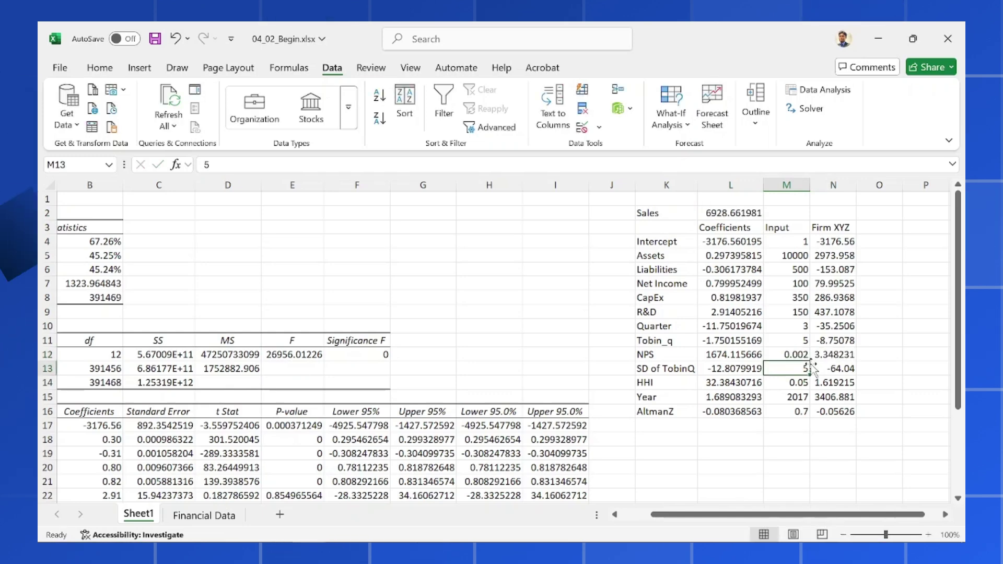
{"action": "left_click", "coordinate": [745, 213]}
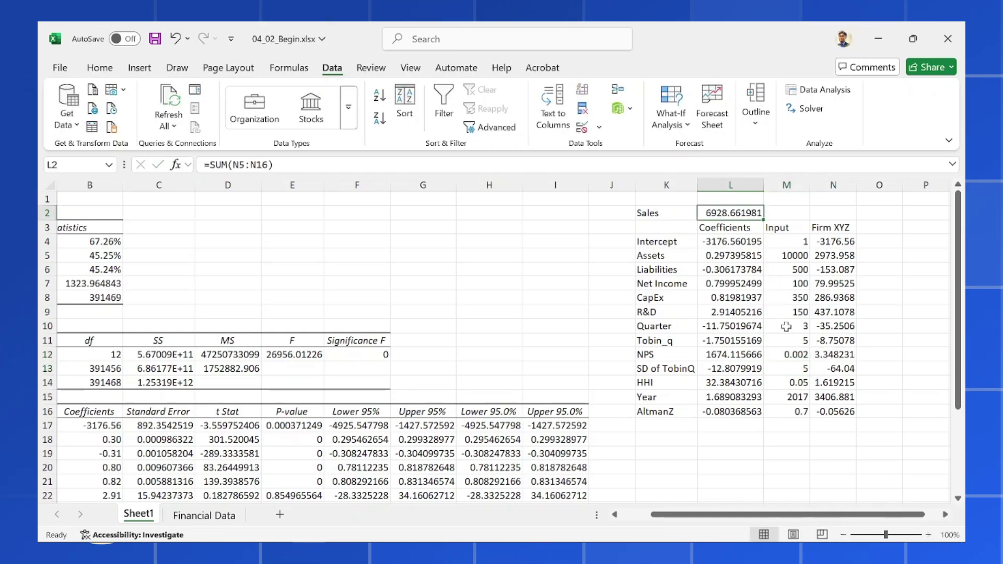
- Set the HHI input in M14 to 0.06
{"action": "left_click", "coordinate": [791, 384]}
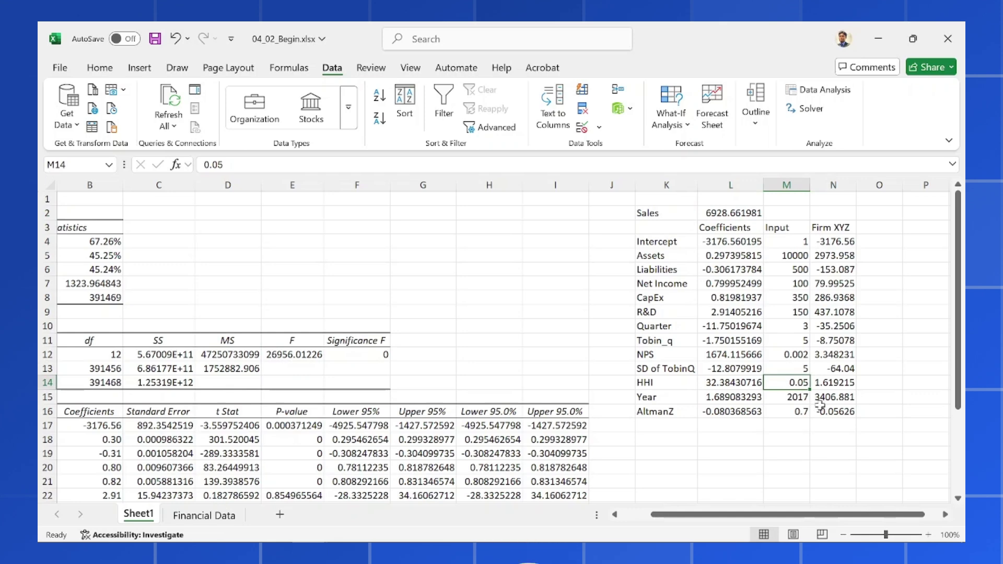
{"action": "type", "text": "0.06"}
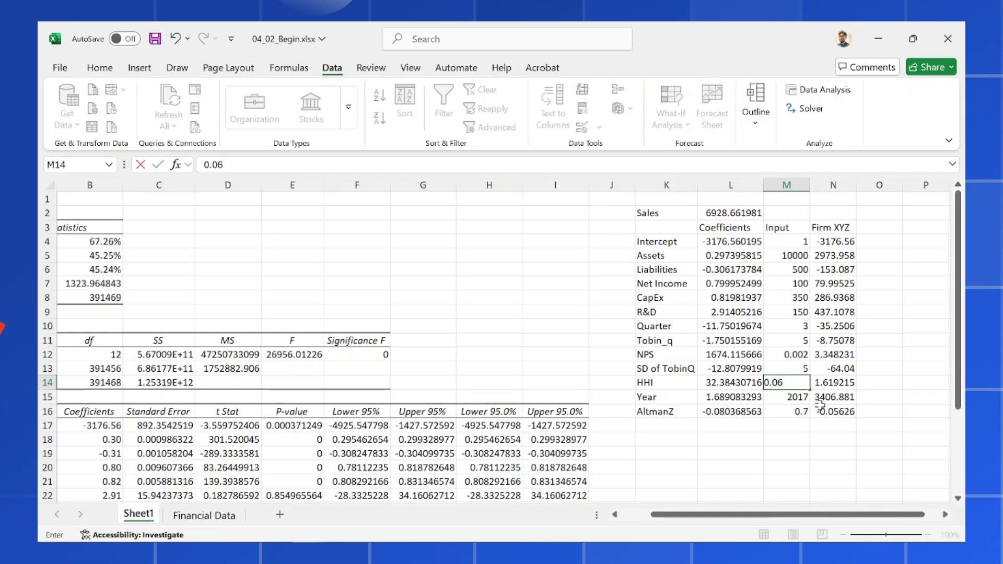
{"action": "key", "text": "Return"}
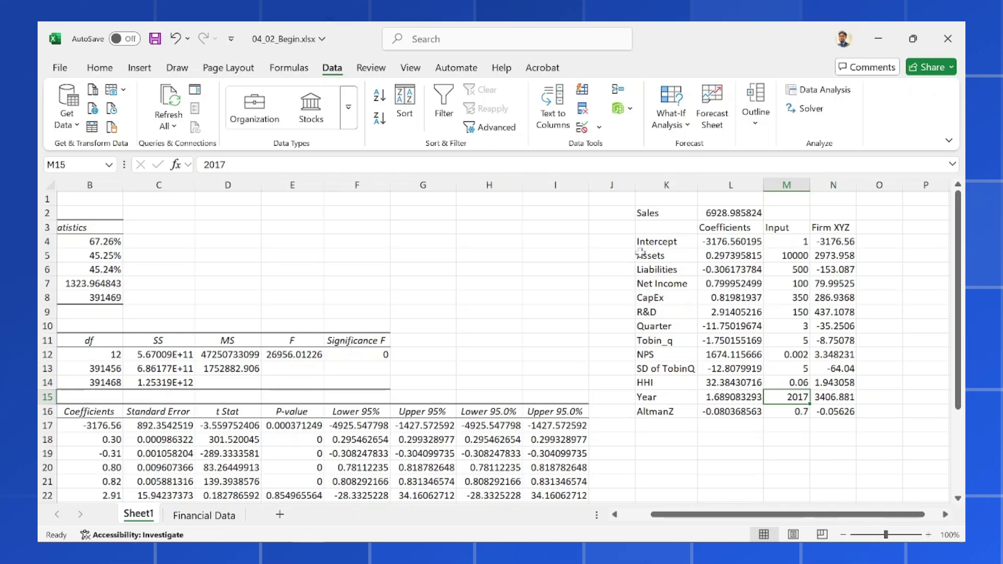
{"action": "left_click", "coordinate": [641, 515]}
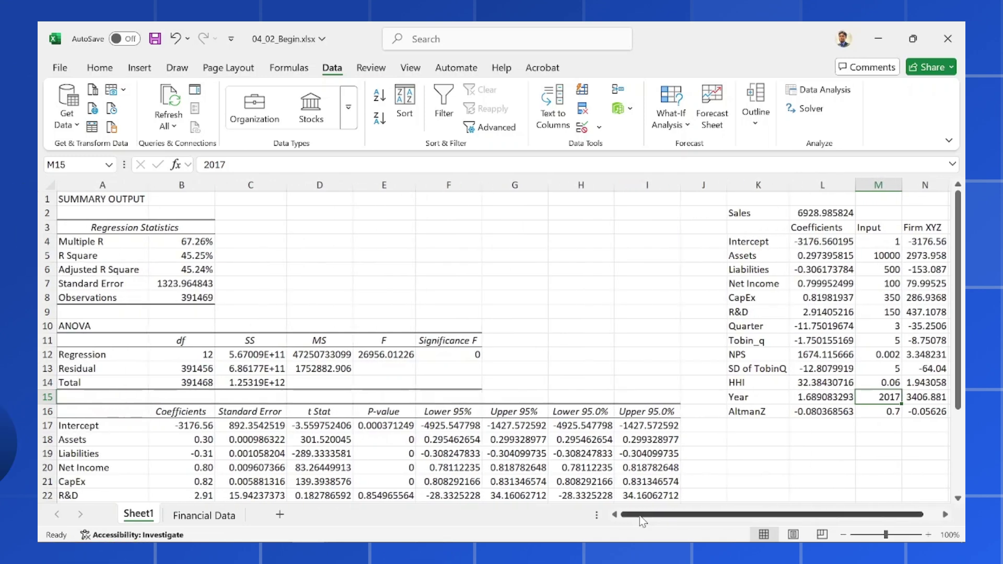